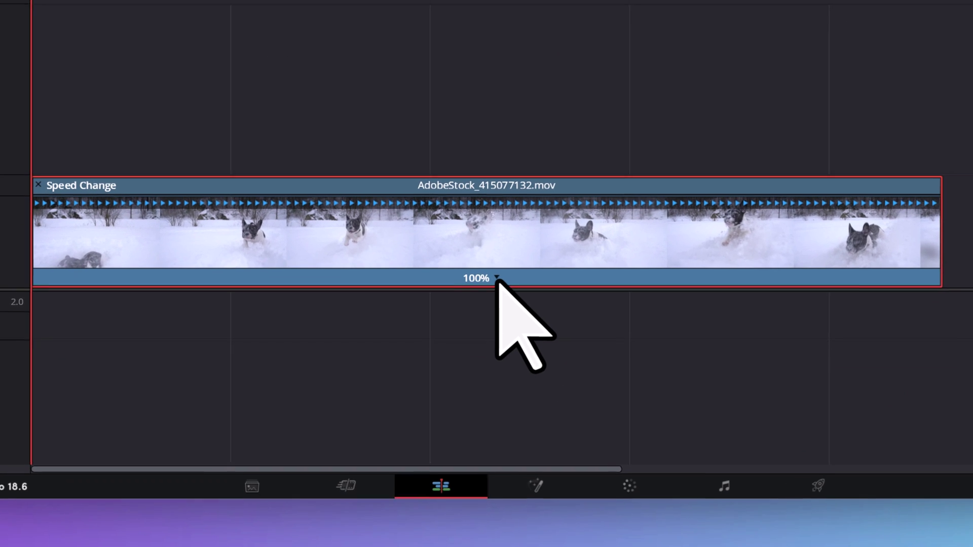
Change the AdobeStock_415077132.mov clip's speed to 150% via Change Speed
{"action": "left_click", "coordinate": [482, 323]}
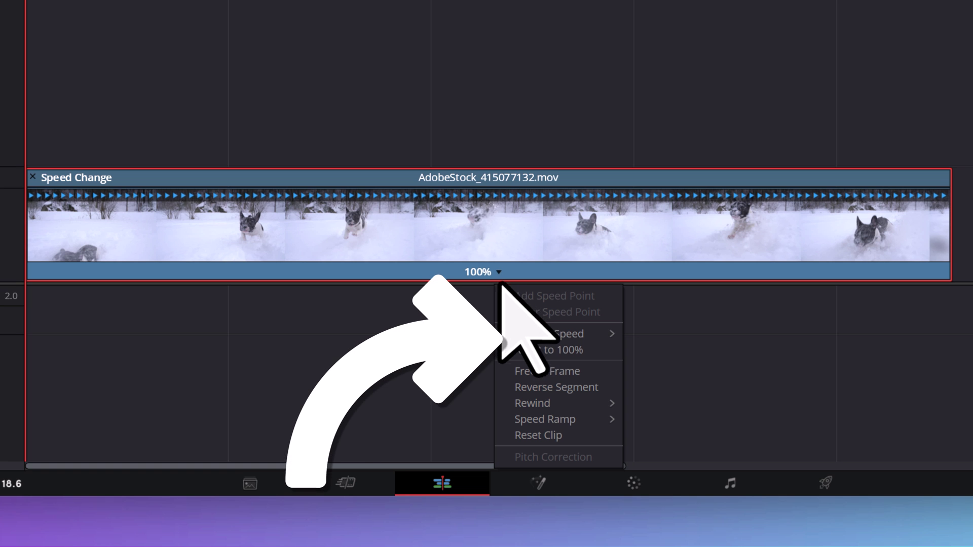
{"action": "mouse_move", "coordinate": [509, 332]}
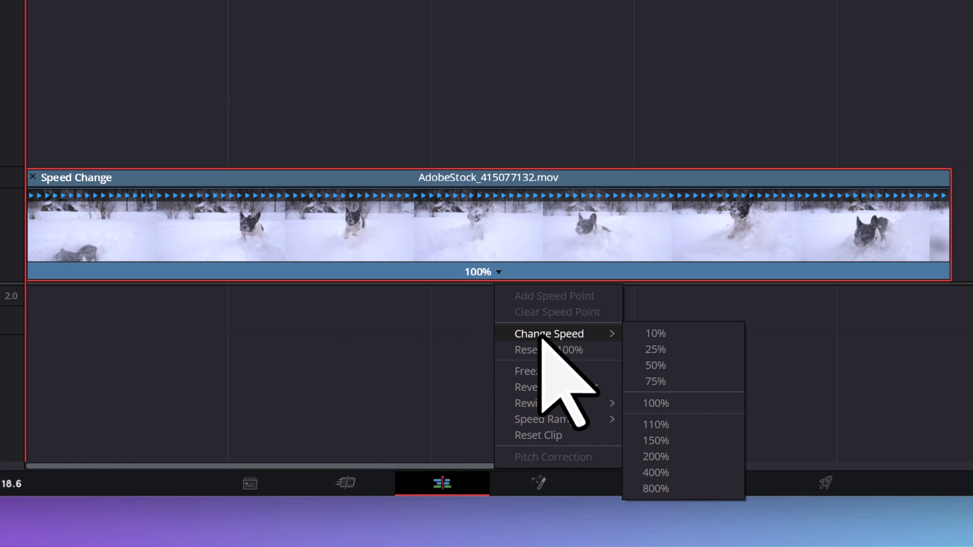
{"action": "left_click", "coordinate": [659, 440]}
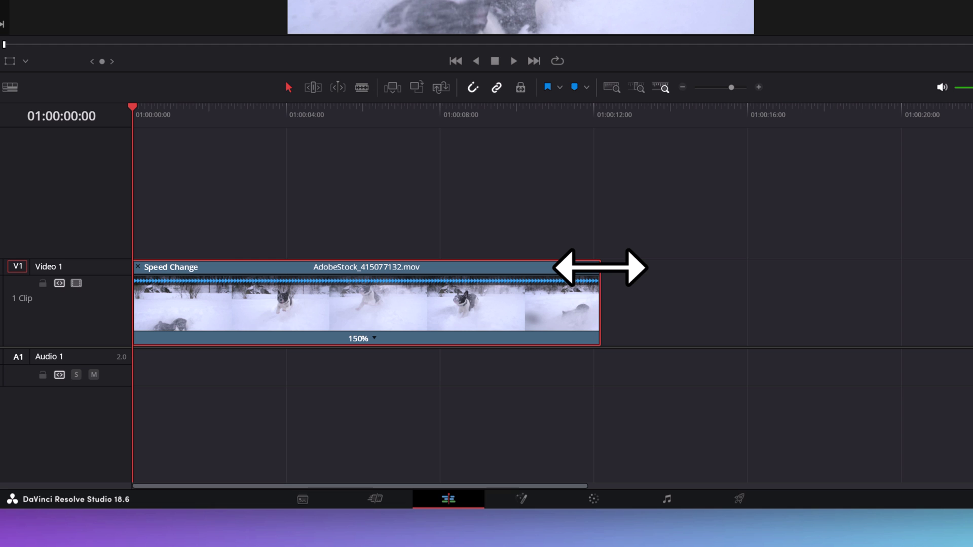
Drag the retime bar's end inward, then outward past the original end until it reads 89%
{"action": "left_click_drag", "start_coordinate": [599, 268], "coordinate": [218, 261]}
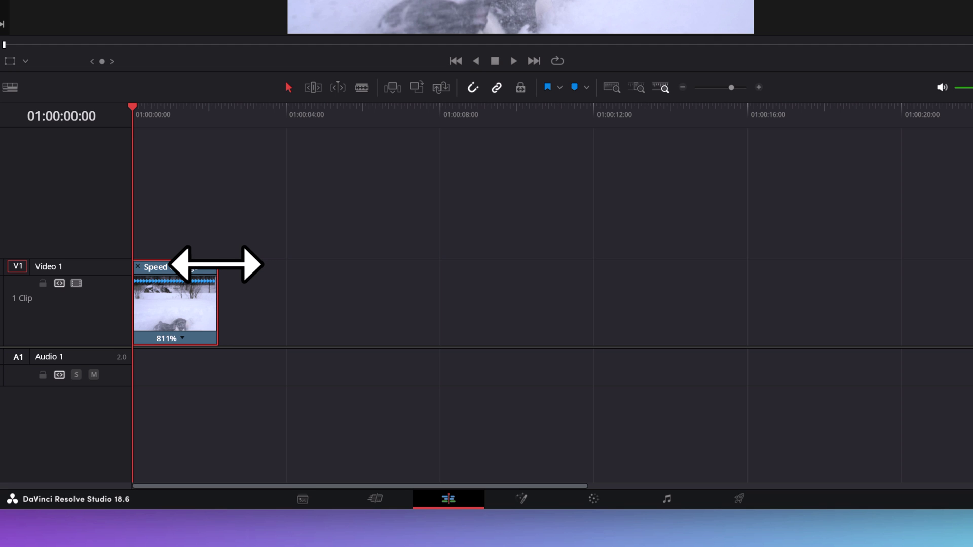
{"action": "left_click_drag", "start_coordinate": [217, 264], "coordinate": [901, 283]}
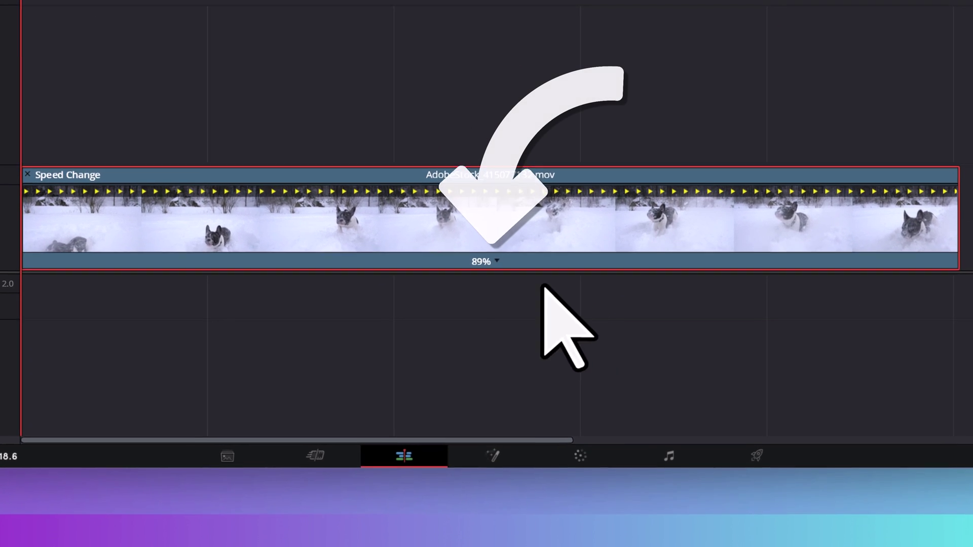
{"action": "left_click", "coordinate": [493, 252]}
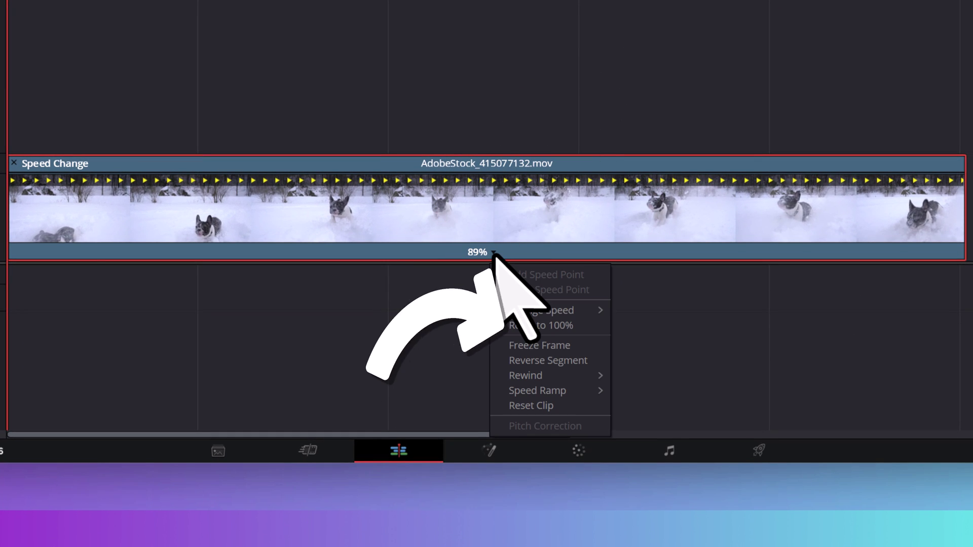
{"action": "left_click", "coordinate": [511, 361]}
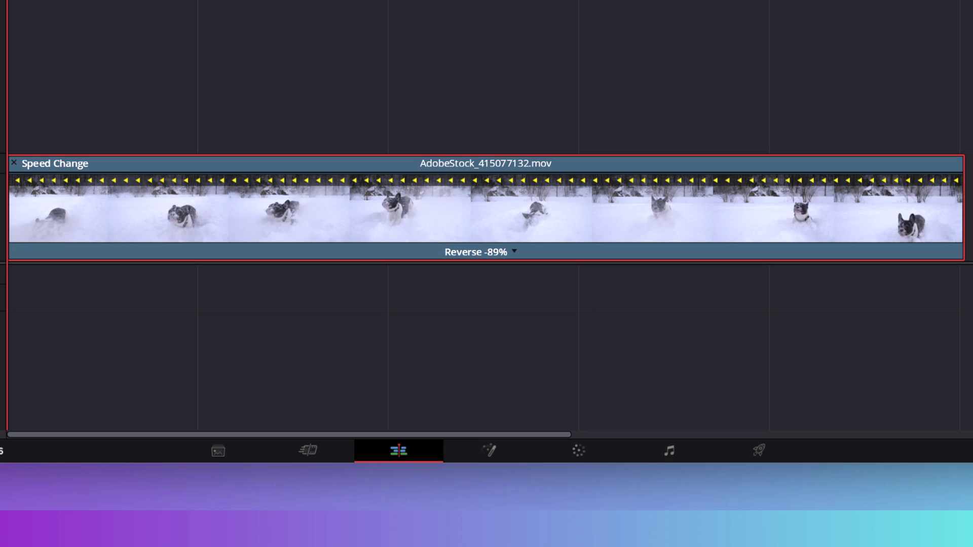
{"action": "key", "text": "space"}
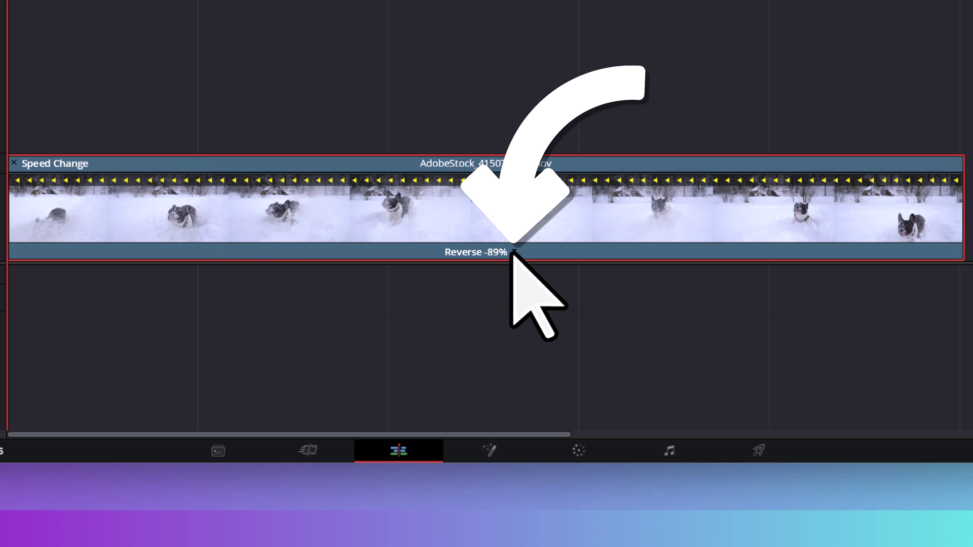
{"action": "left_click", "coordinate": [513, 252]}
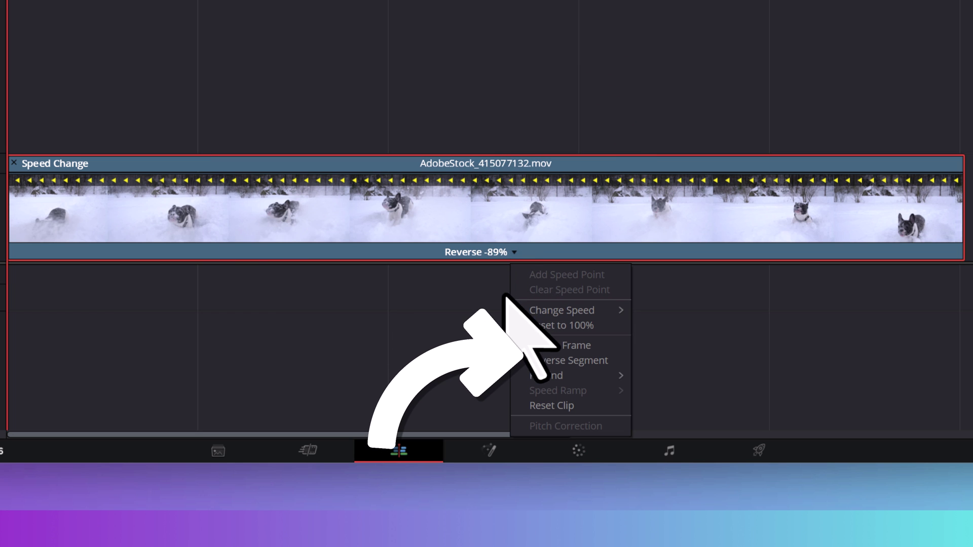
{"action": "left_click", "coordinate": [524, 360]}
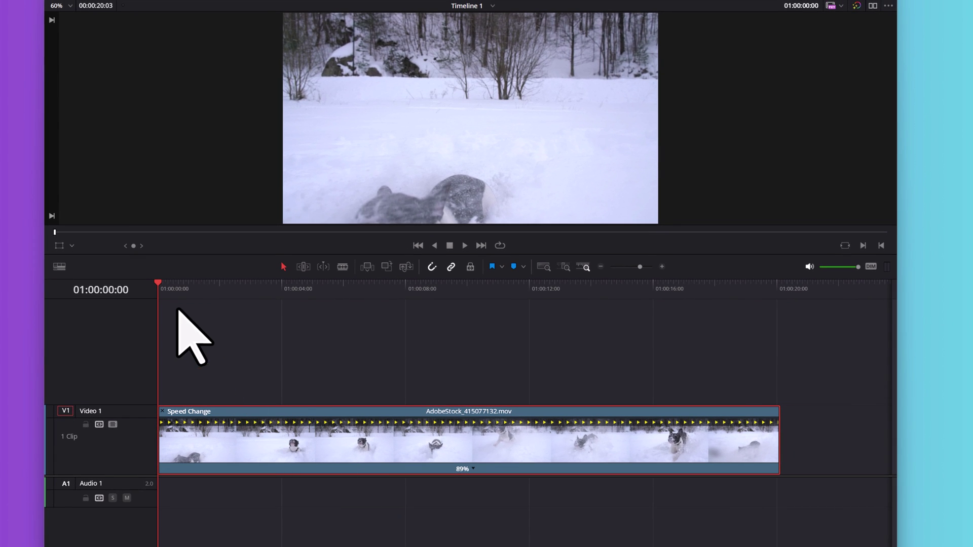
Add a speed point at a scrubbed frame inside the clip, then return the playhead to start
{"action": "left_click_drag", "start_coordinate": [159, 283], "coordinate": [363, 333]}
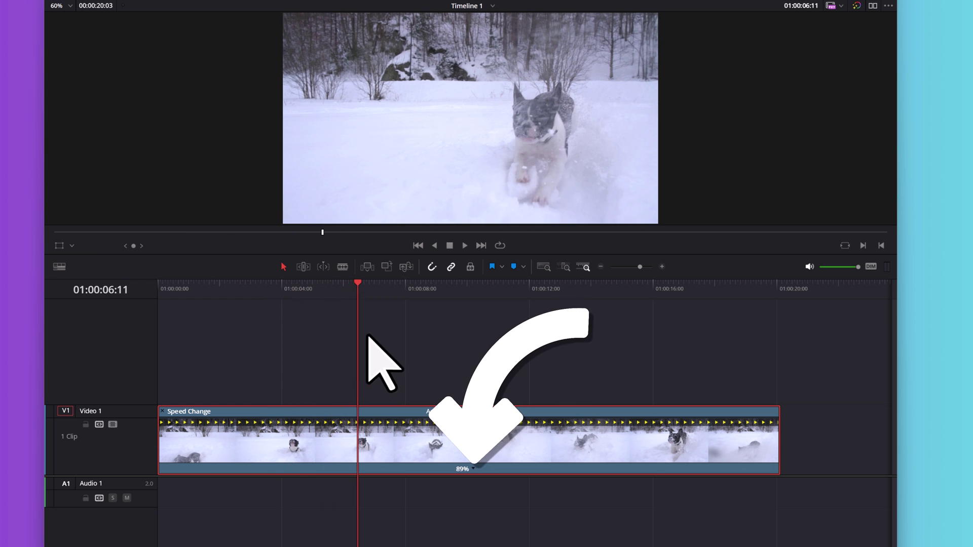
{"action": "left_click", "coordinate": [472, 469]}
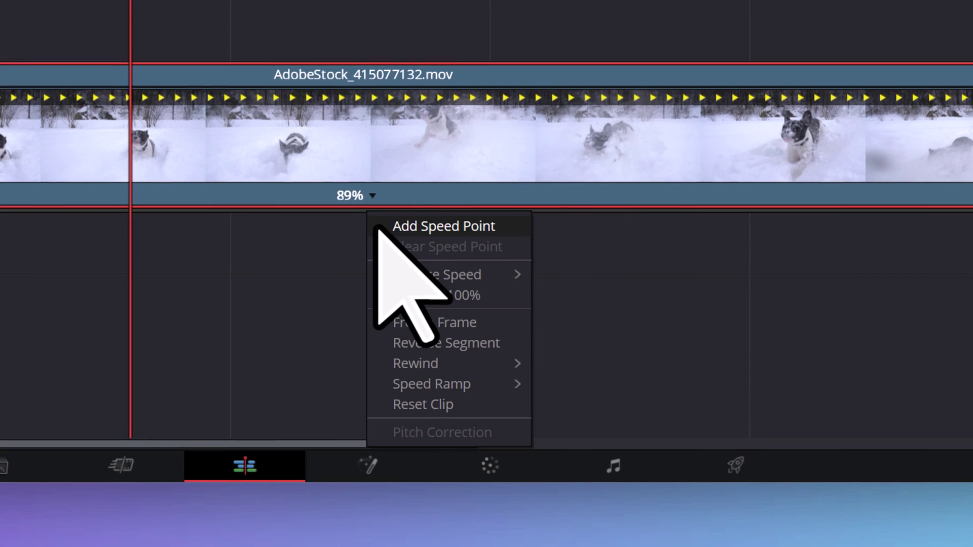
{"action": "left_click", "coordinate": [368, 219]}
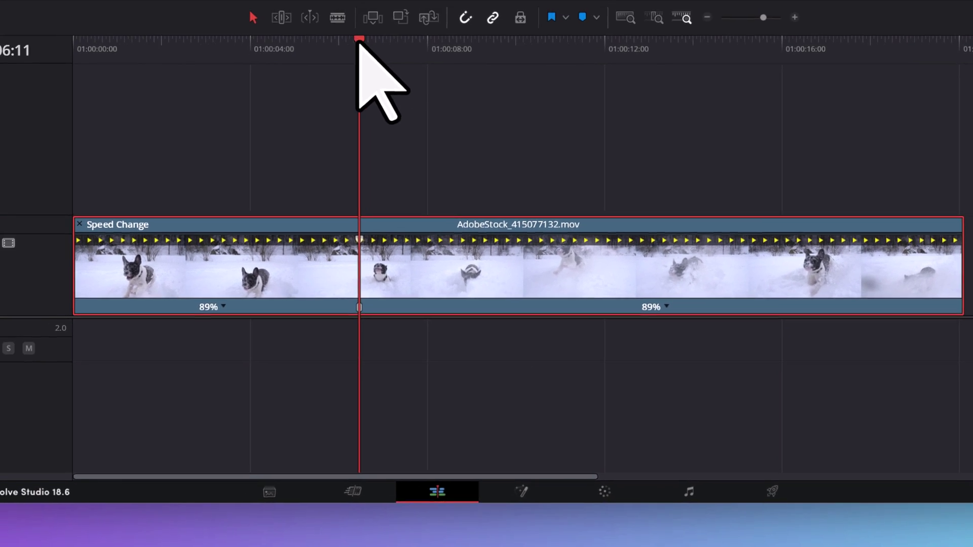
{"action": "left_click_drag", "start_coordinate": [359, 40], "coordinate": [81, 12]}
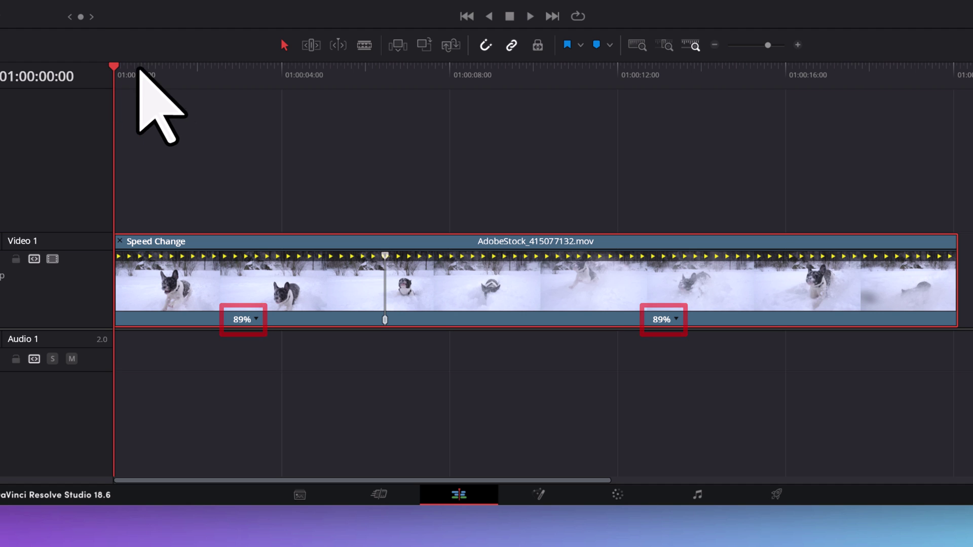
Drag the section ends and speed-point handle until the sections read 120% and 95%
{"action": "mouse_move", "coordinate": [909, 239]}
{"action": "left_mouse_down"}
{"action": "mouse_move", "coordinate": [760, 230]}
{"action": "mouse_move", "coordinate": [971, 239]}
{"action": "mouse_move", "coordinate": [833, 239]}
{"action": "mouse_move", "coordinate": [921, 241]}
{"action": "left_mouse_up"}
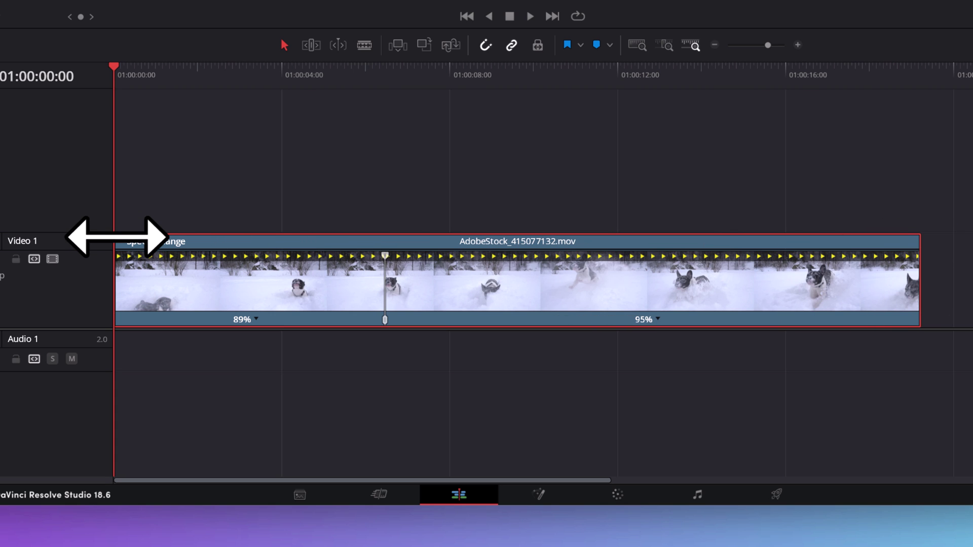
{"action": "left_click_drag", "start_coordinate": [119, 235], "coordinate": [97, 235]}
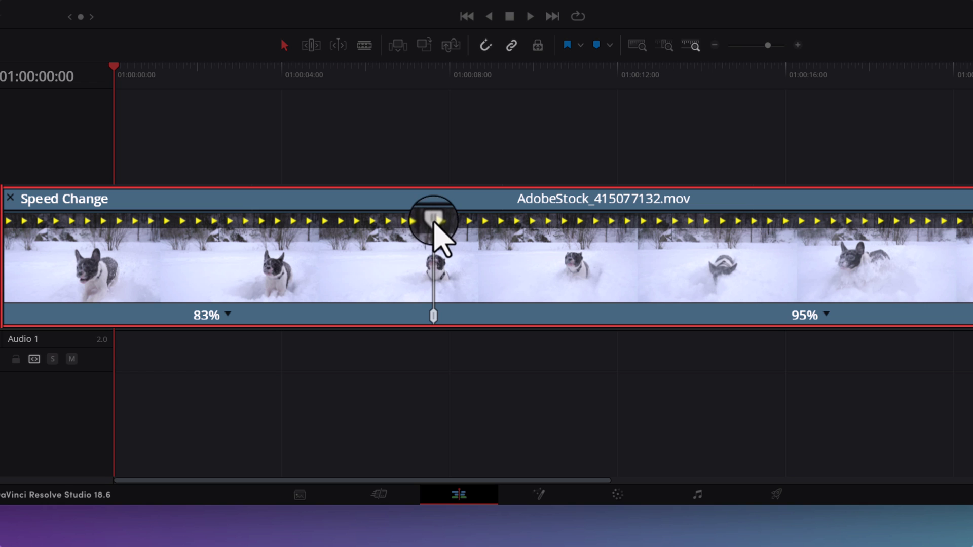
{"action": "left_click_drag", "start_coordinate": [432, 220], "coordinate": [206, 232]}
{"action": "left_click_drag", "start_coordinate": [142, 234], "coordinate": [300, 243]}
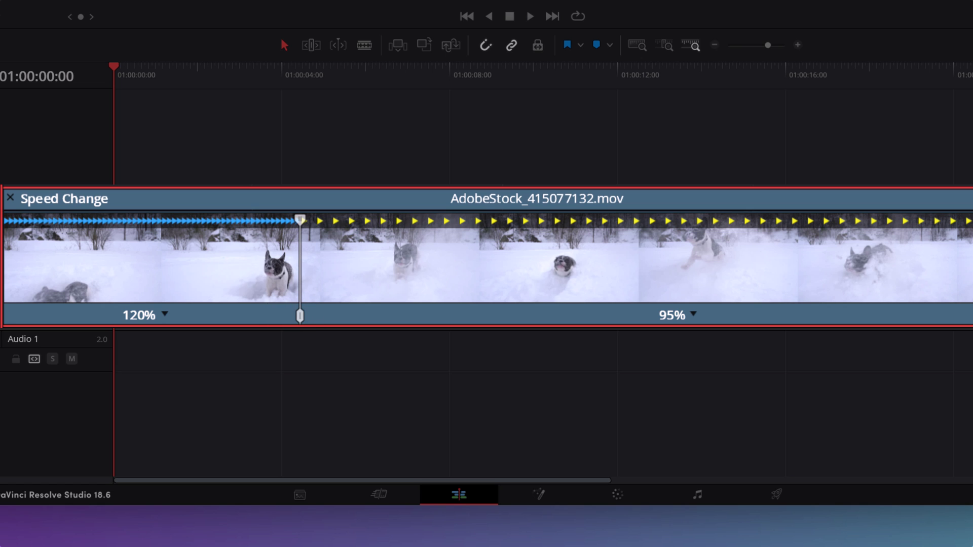
{"action": "left_click_drag", "start_coordinate": [301, 320], "coordinate": [372, 312]}
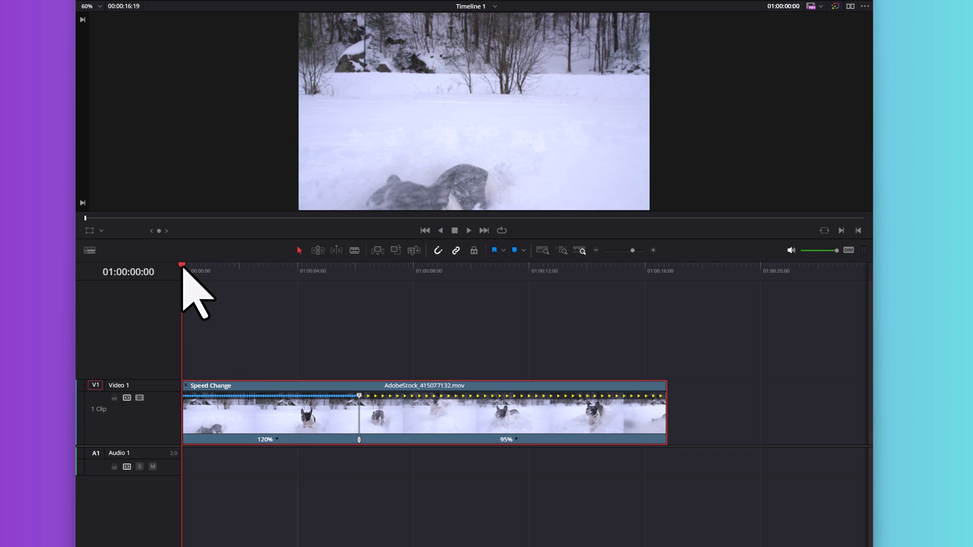
Add a second speed point around 01:00:10, dividing the clip into 120%, 95% and 95%
{"action": "left_click_drag", "start_coordinate": [181, 264], "coordinate": [486, 303]}
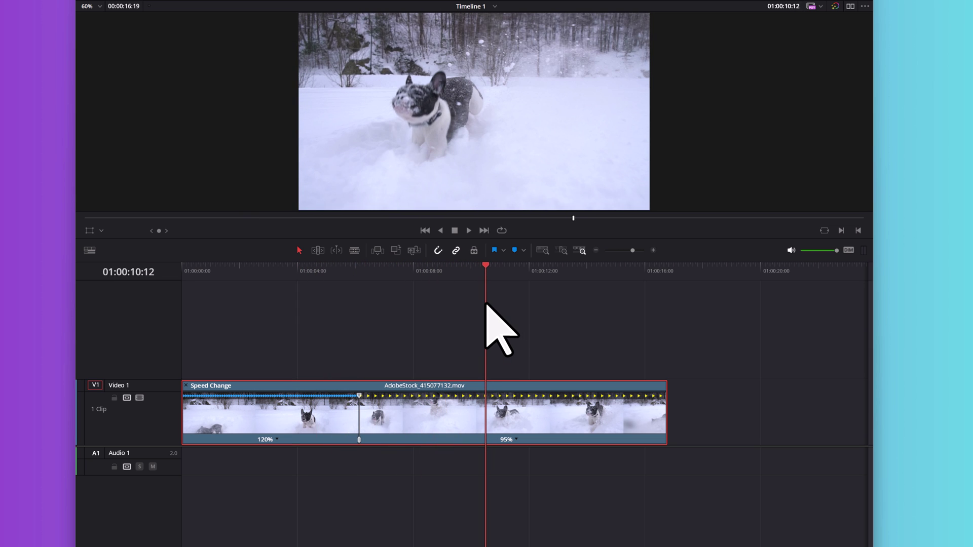
{"action": "left_click", "coordinate": [515, 440]}
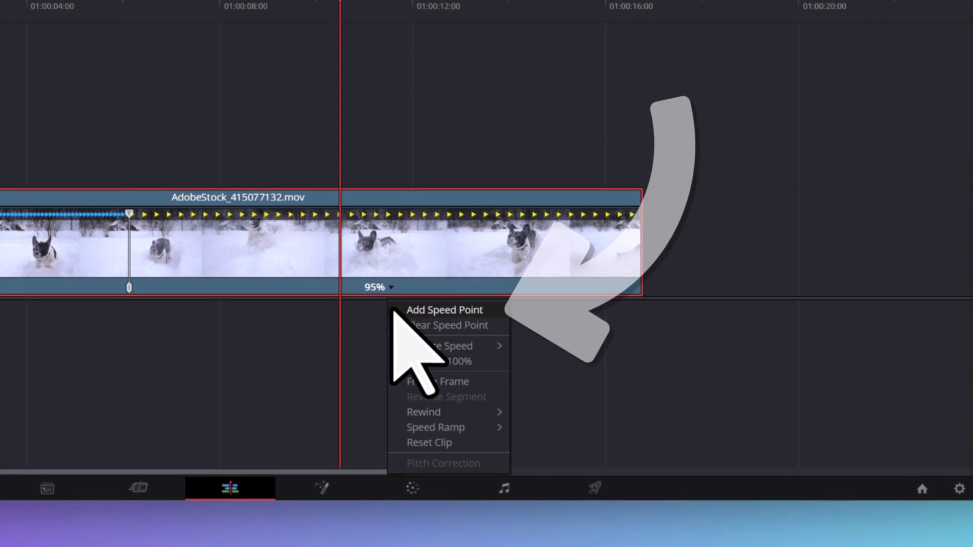
{"action": "left_click", "coordinate": [436, 310]}
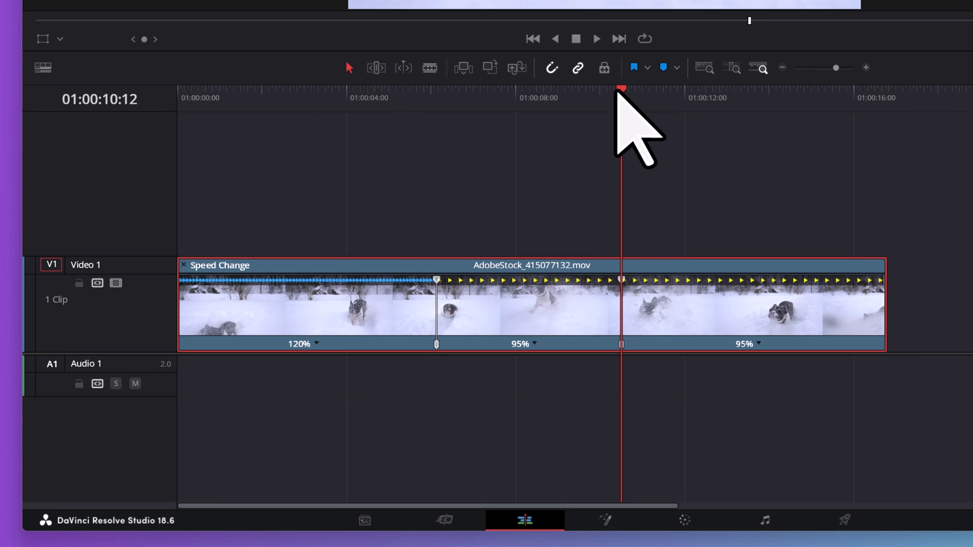
{"action": "left_click_drag", "start_coordinate": [619, 89], "coordinate": [175, 89]}
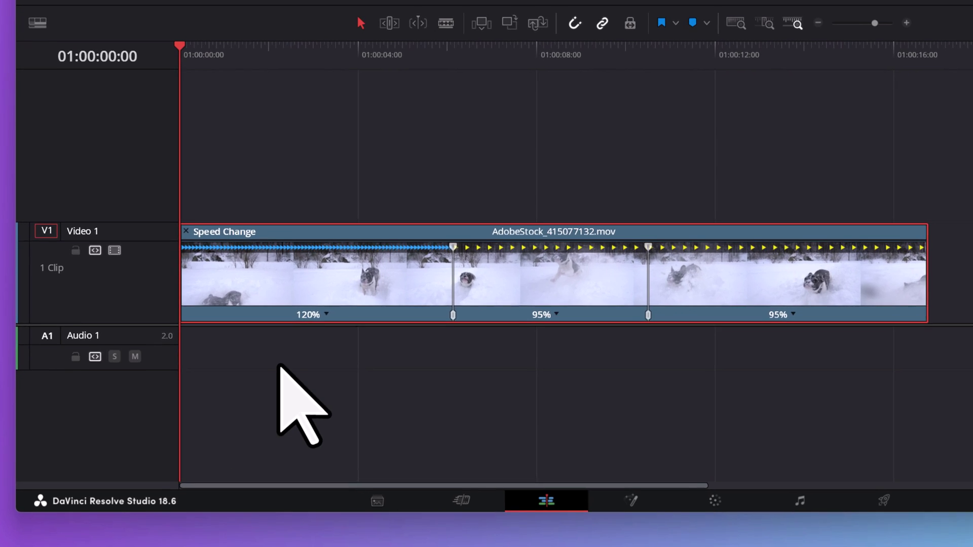
Change the three sections' speeds to 400%, 50% and 400% through each Change Speed menu
{"action": "left_click", "coordinate": [326, 315]}
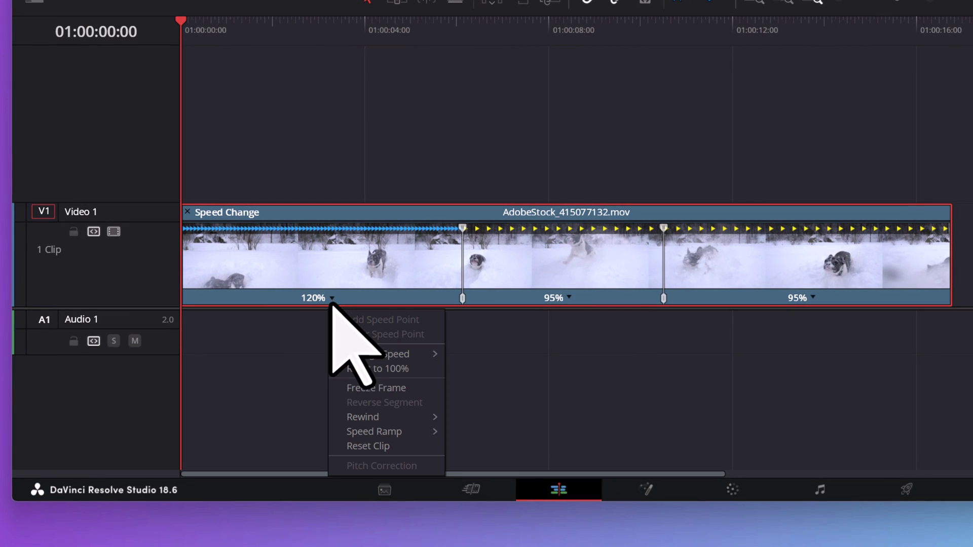
{"action": "mouse_move", "coordinate": [371, 357]}
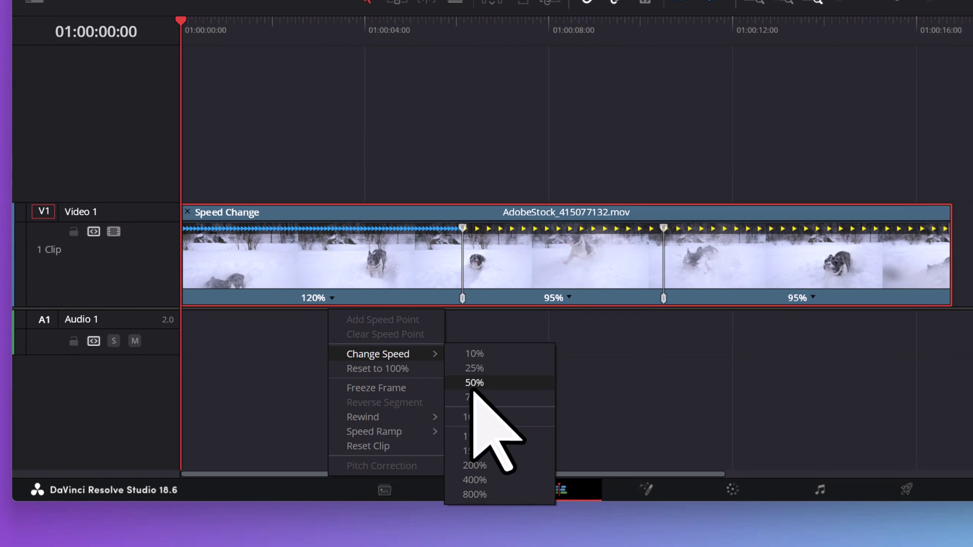
{"action": "left_click", "coordinate": [475, 480]}
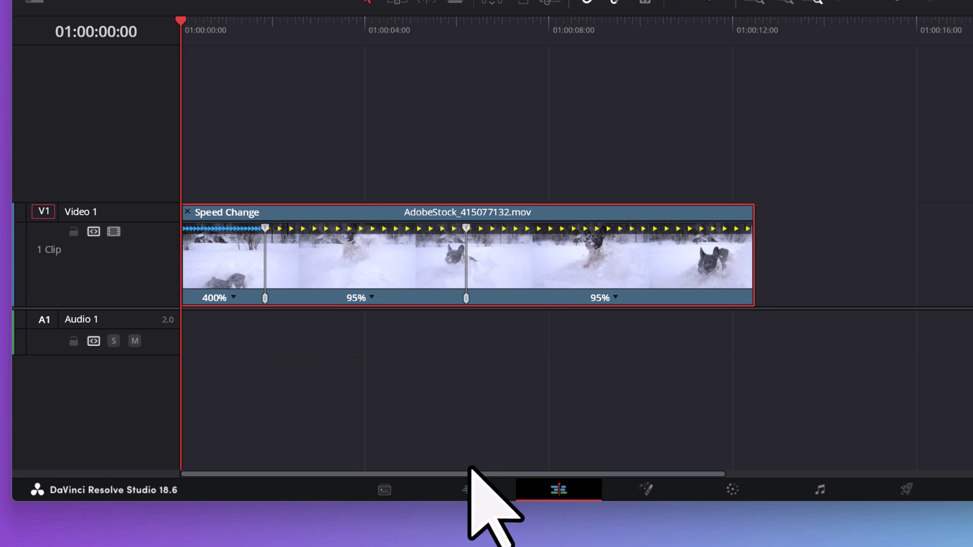
{"action": "left_click", "coordinate": [372, 298]}
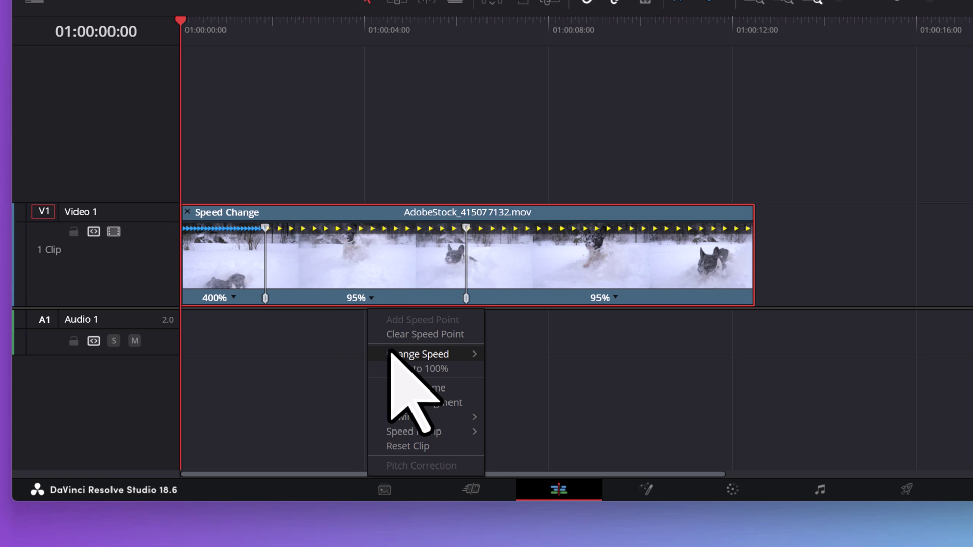
{"action": "mouse_move", "coordinate": [408, 355]}
{"action": "left_click", "coordinate": [511, 383]}
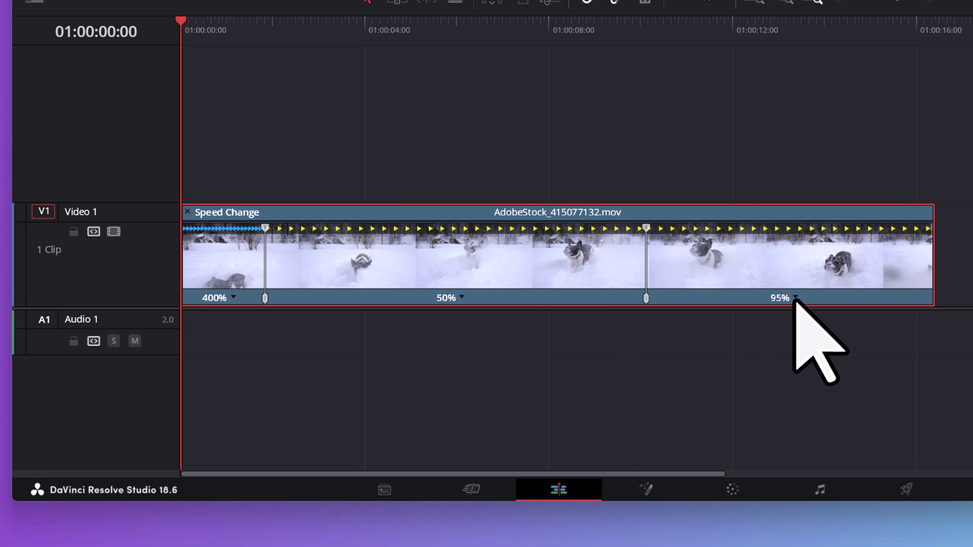
{"action": "left_click", "coordinate": [795, 298]}
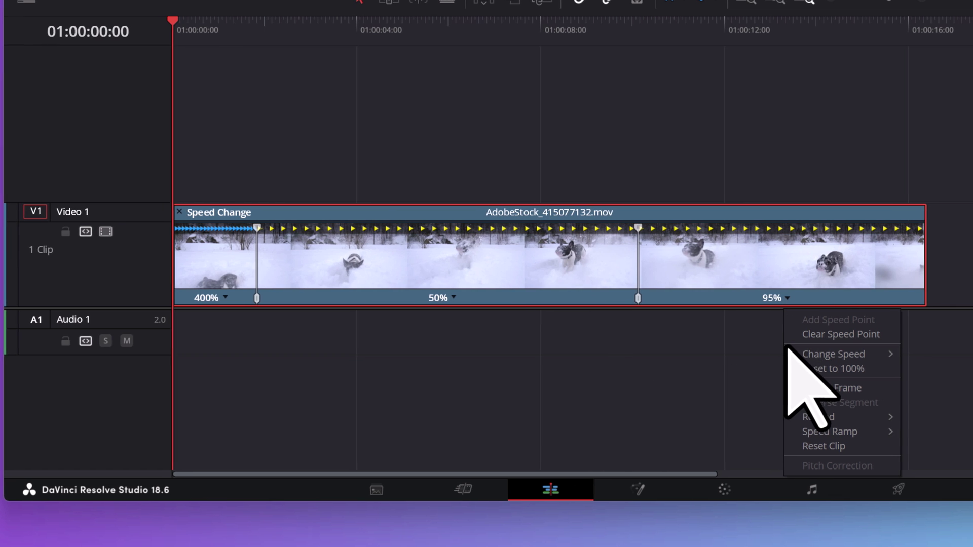
{"action": "mouse_move", "coordinate": [788, 354]}
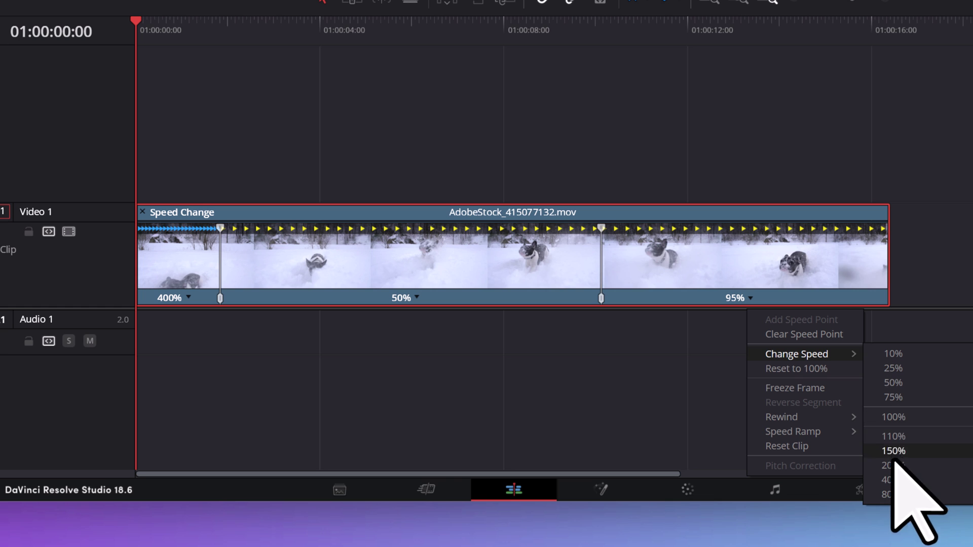
{"action": "left_click", "coordinate": [892, 480]}
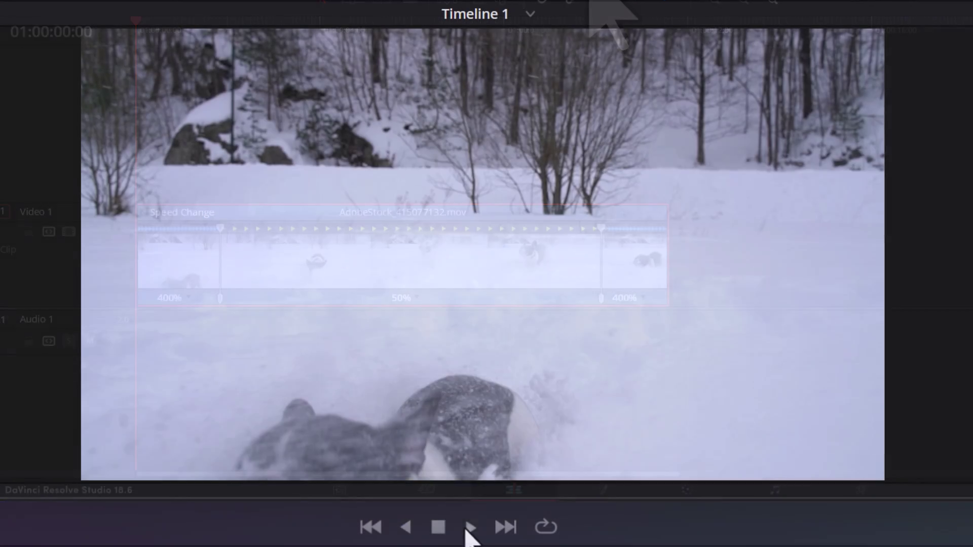
Play the fast-slow-fast clip twice from the start, then right-click it for options
{"action": "left_click", "coordinate": [467, 530]}
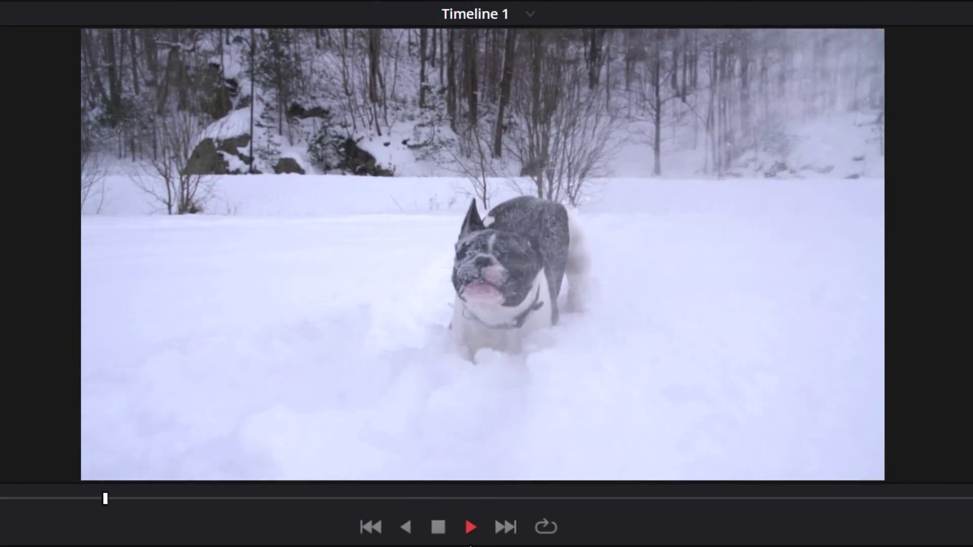
{"action": "left_click", "coordinate": [439, 528]}
{"action": "left_click", "coordinate": [371, 527]}
{"action": "left_click", "coordinate": [471, 527]}
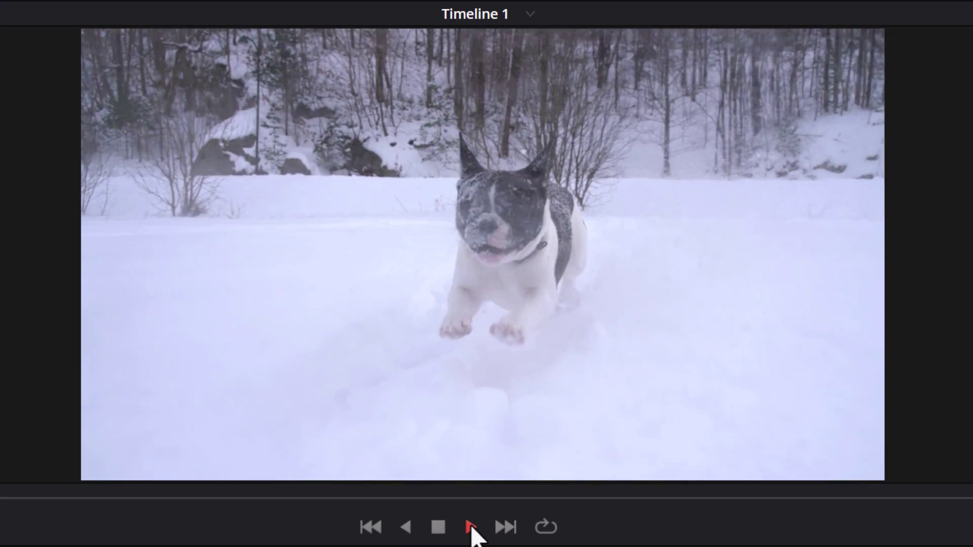
{"action": "left_click", "coordinate": [439, 529]}
{"action": "left_click", "coordinate": [371, 528]}
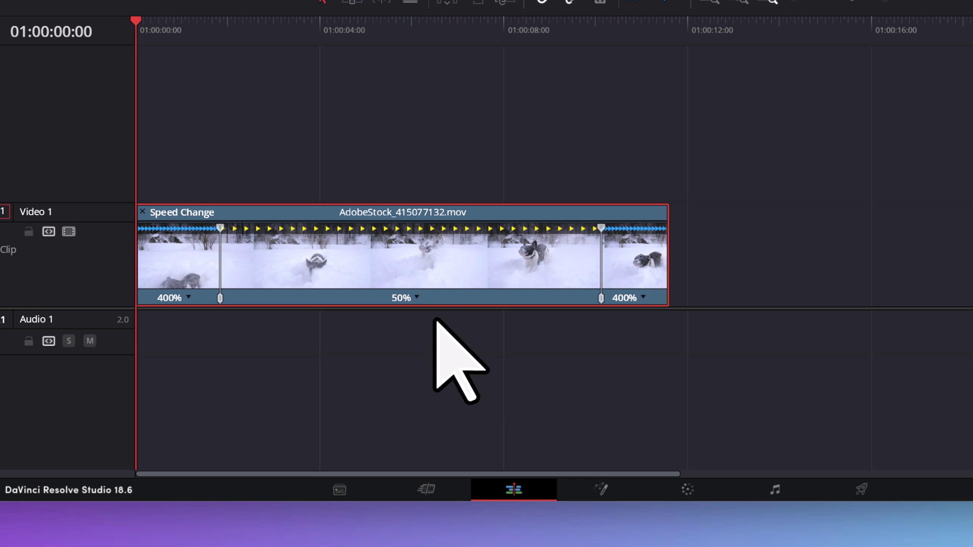
{"action": "right_click", "coordinate": [432, 267]}
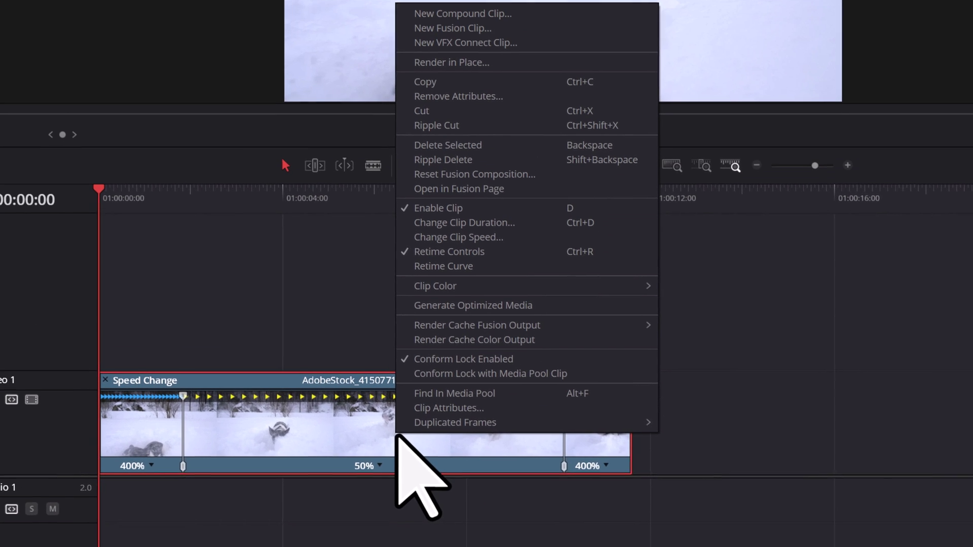
Show the clip's Retime Curve and uncheck Retime Frame so only Retime Speed remains
{"action": "left_click", "coordinate": [421, 272]}
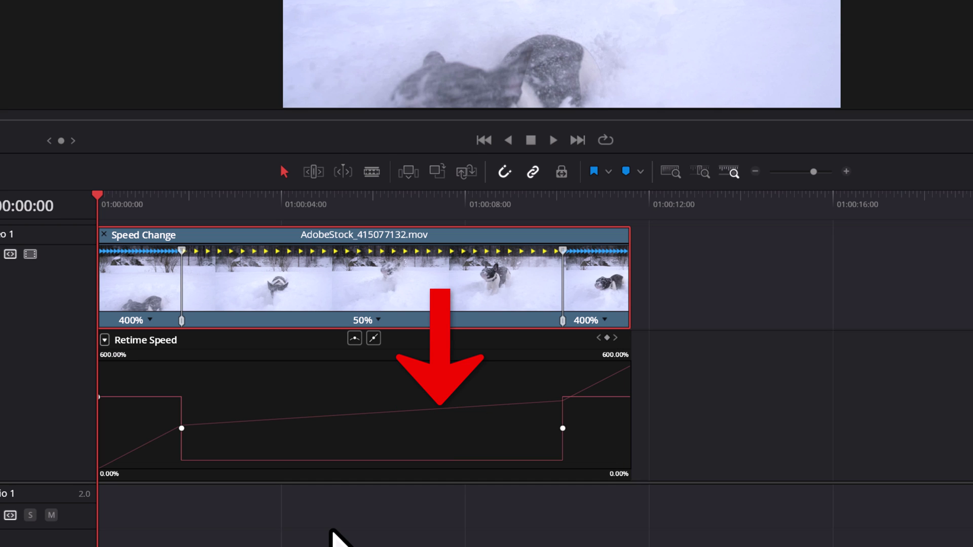
{"action": "mouse_move", "coordinate": [329, 465]}
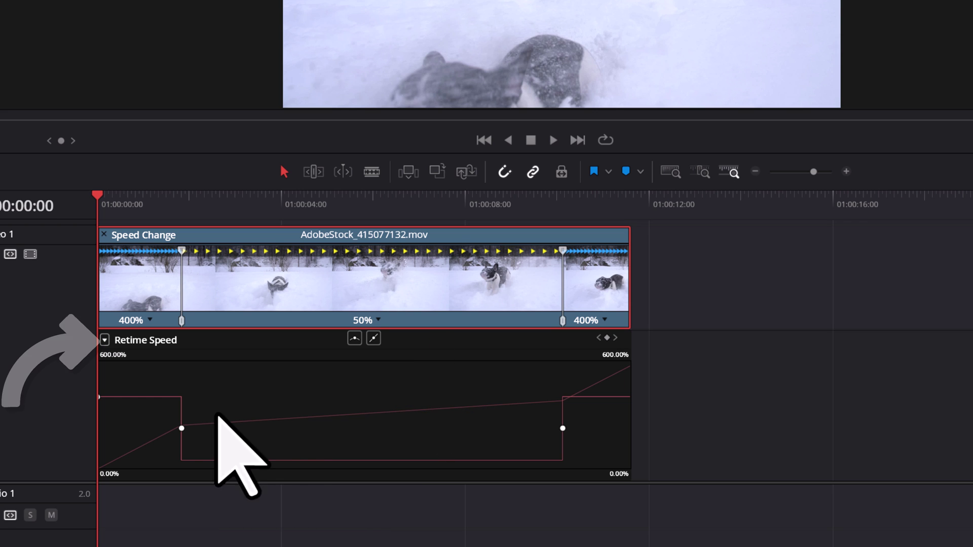
{"action": "left_click", "coordinate": [105, 340]}
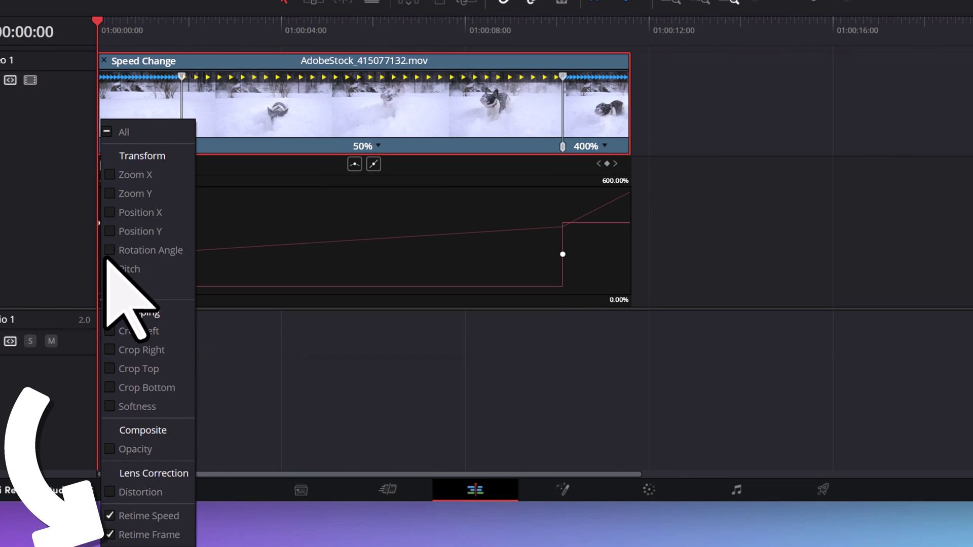
{"action": "left_click", "coordinate": [110, 535]}
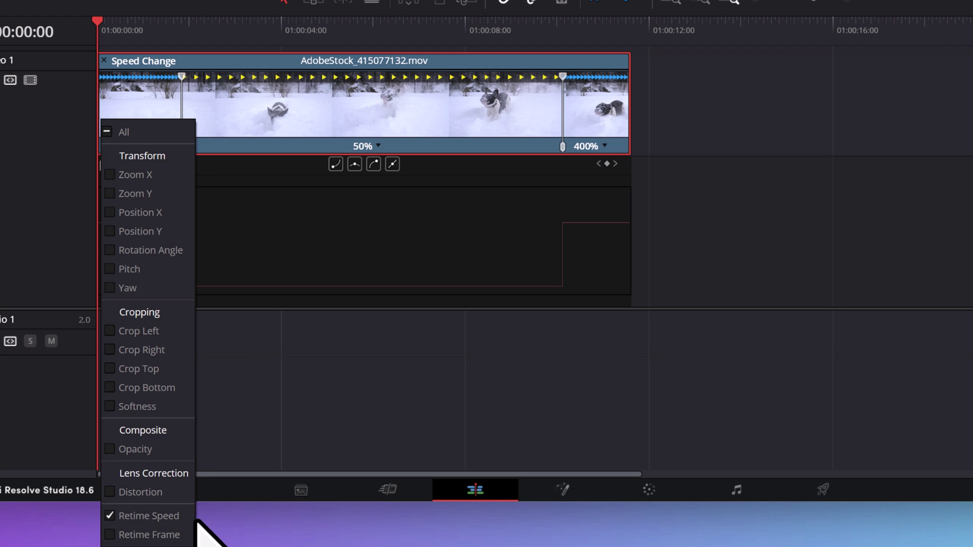
{"action": "left_click", "coordinate": [218, 519]}
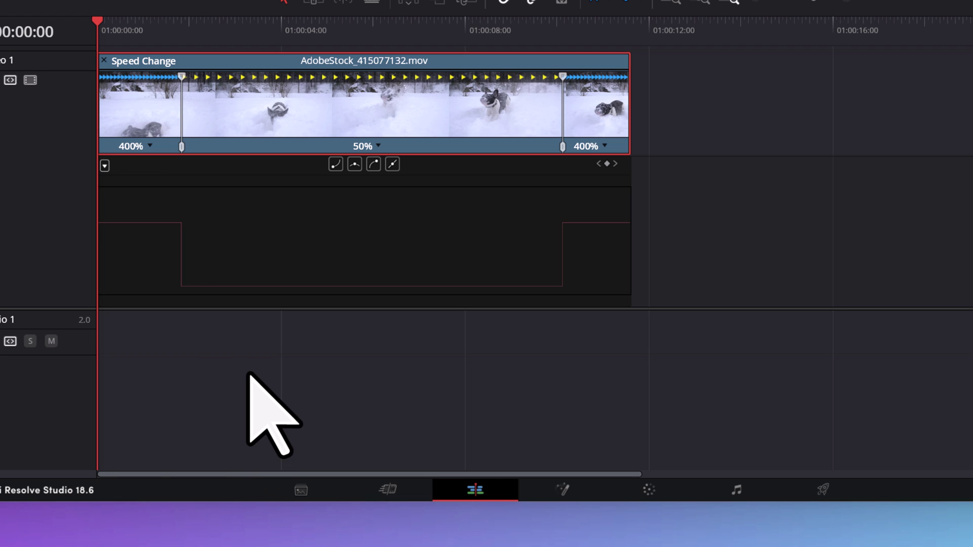
{"action": "left_click", "coordinate": [271, 287]}
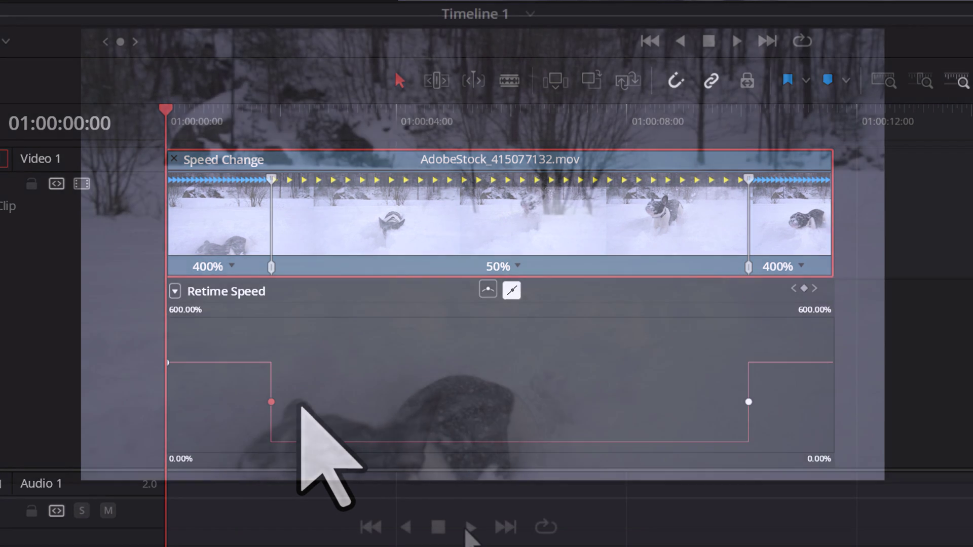
Apply ease to both Retime Speed keyframes, playing the clip before and after smoothing
{"action": "left_click", "coordinate": [470, 527]}
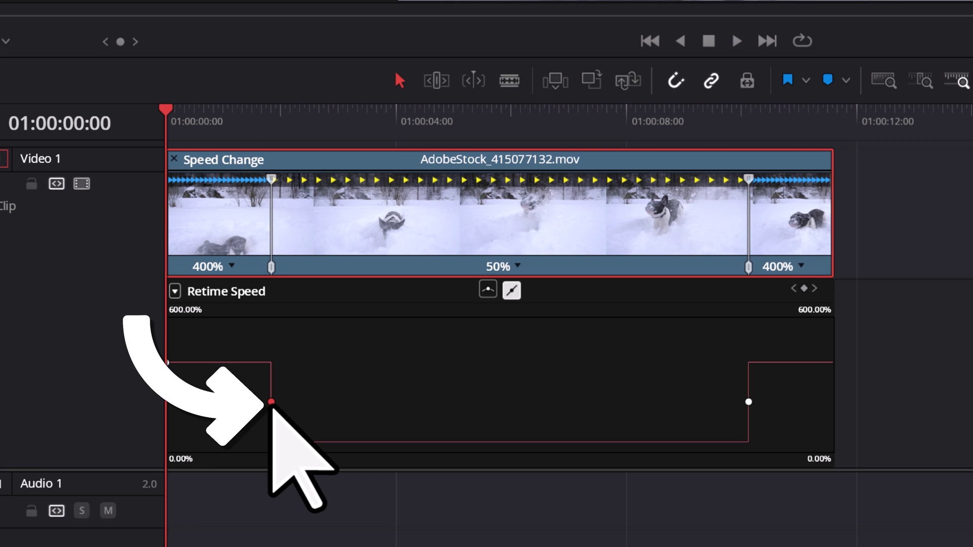
{"action": "left_click", "coordinate": [488, 290]}
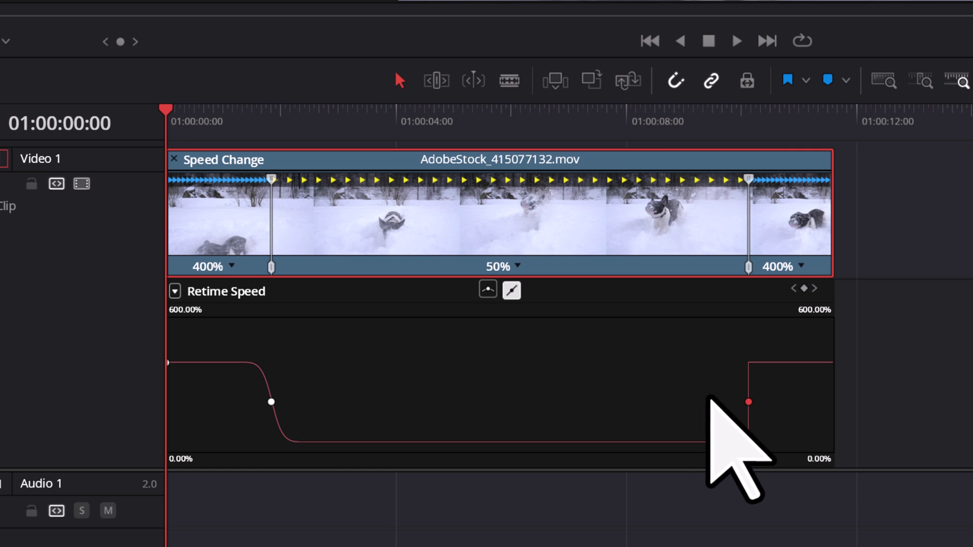
{"action": "left_click", "coordinate": [487, 291]}
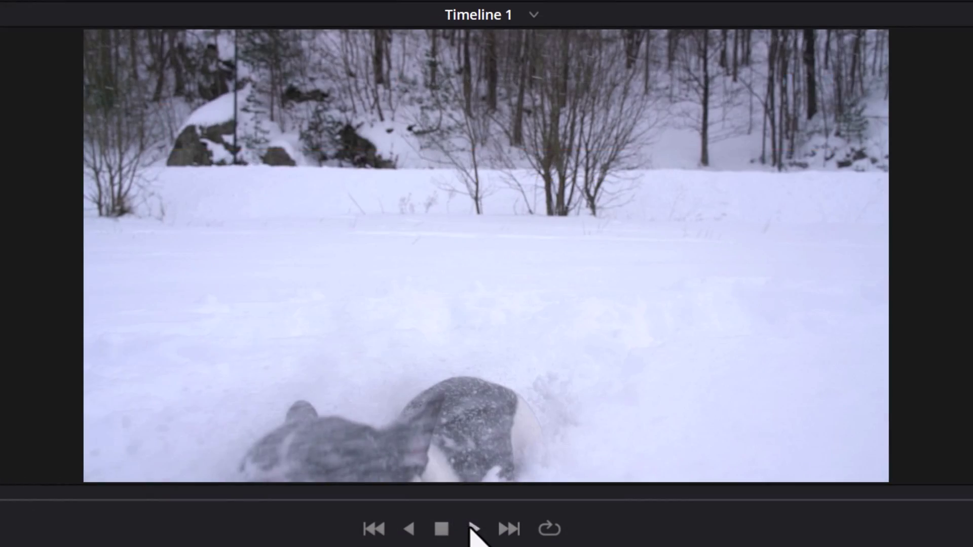
{"action": "left_click", "coordinate": [473, 529]}
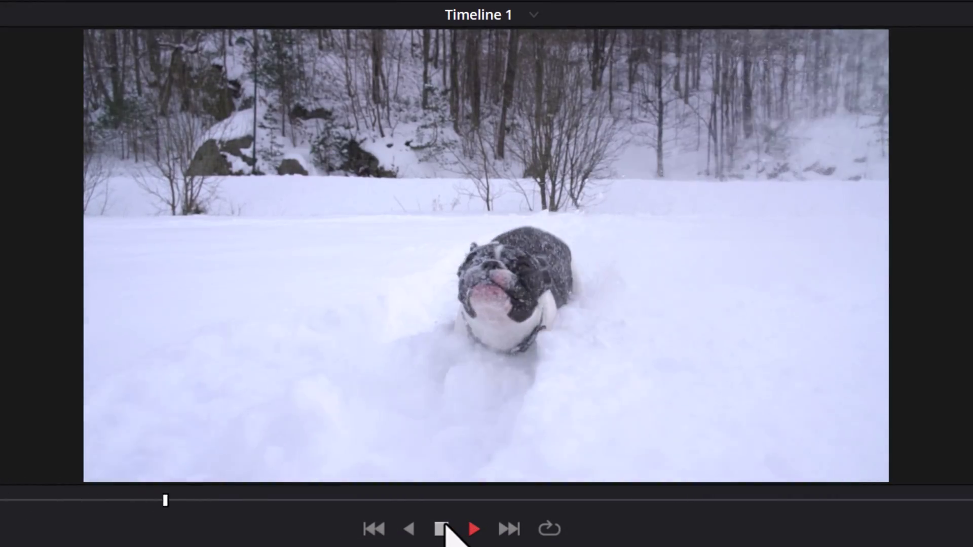
{"action": "left_click", "coordinate": [442, 530]}
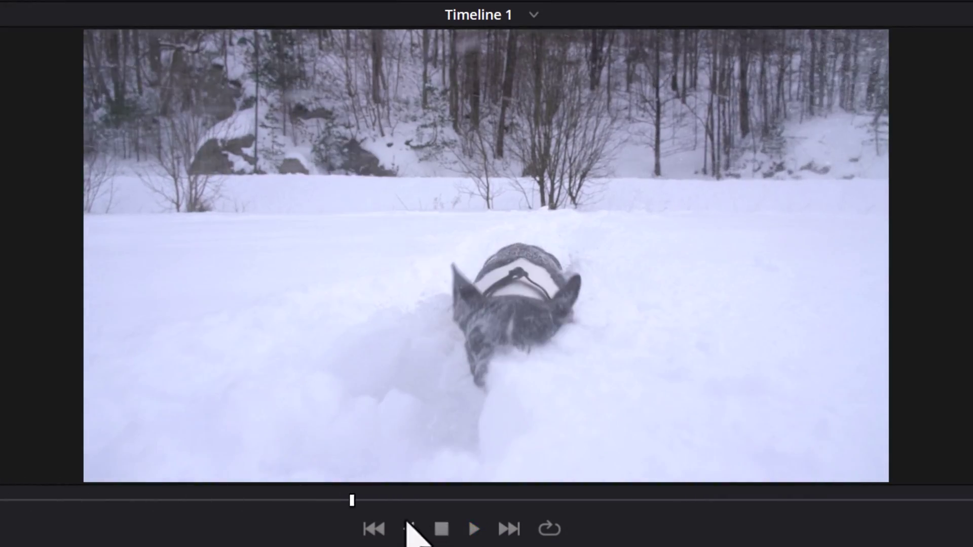
{"action": "left_click", "coordinate": [374, 530]}
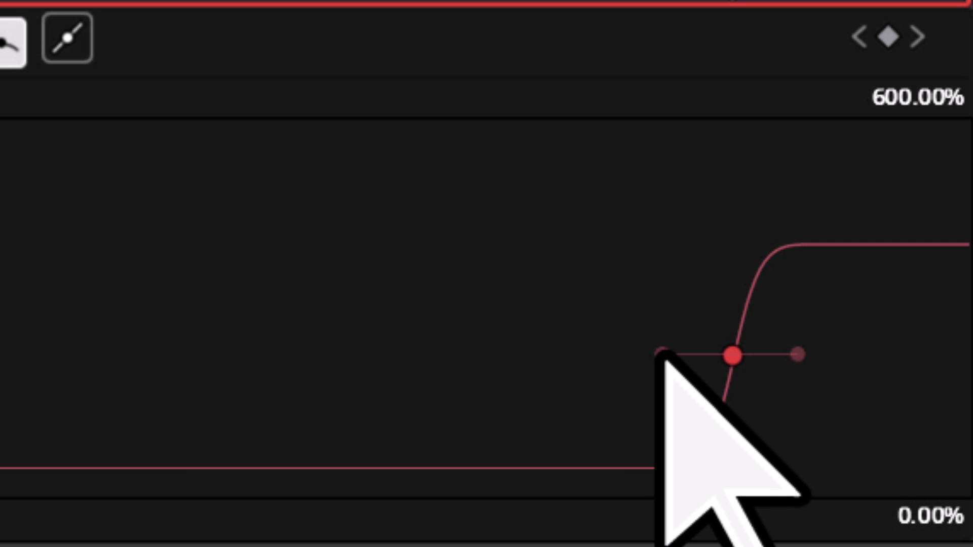
Drag the keyframe Bezier handles to lengthen the eases, then preview the 400%–50%–400% ramp
{"action": "left_click_drag", "start_coordinate": [661, 354], "coordinate": [460, 354]}
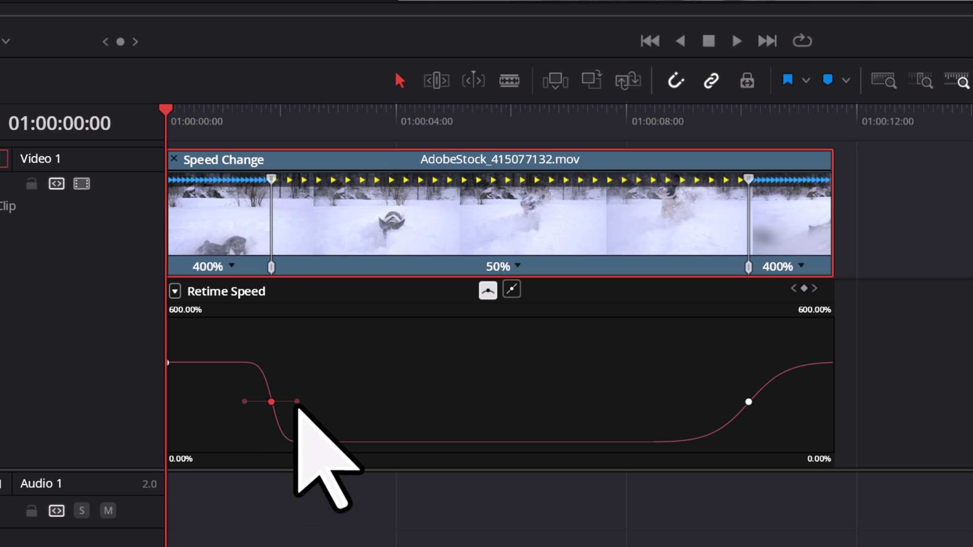
{"action": "left_click_drag", "start_coordinate": [297, 402], "coordinate": [379, 402]}
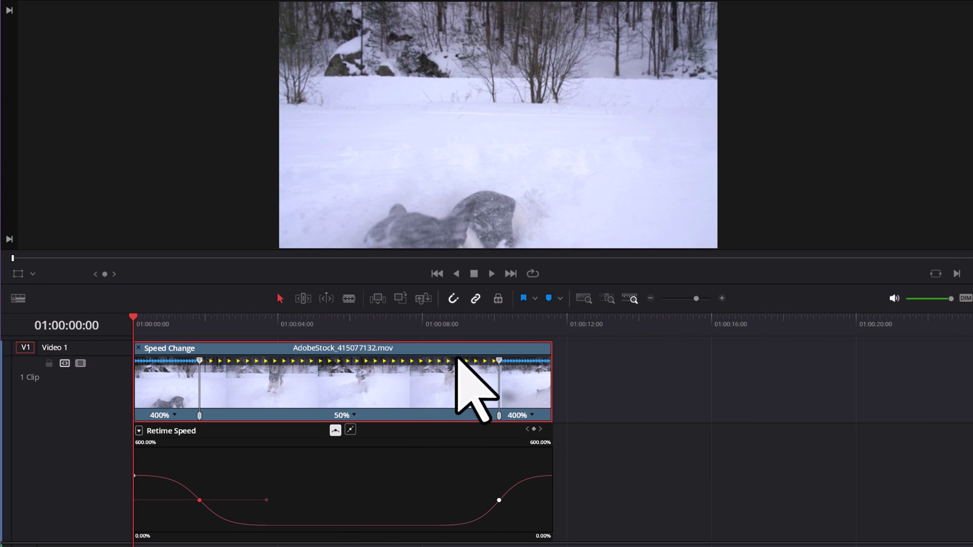
{"action": "left_click", "coordinate": [491, 274]}
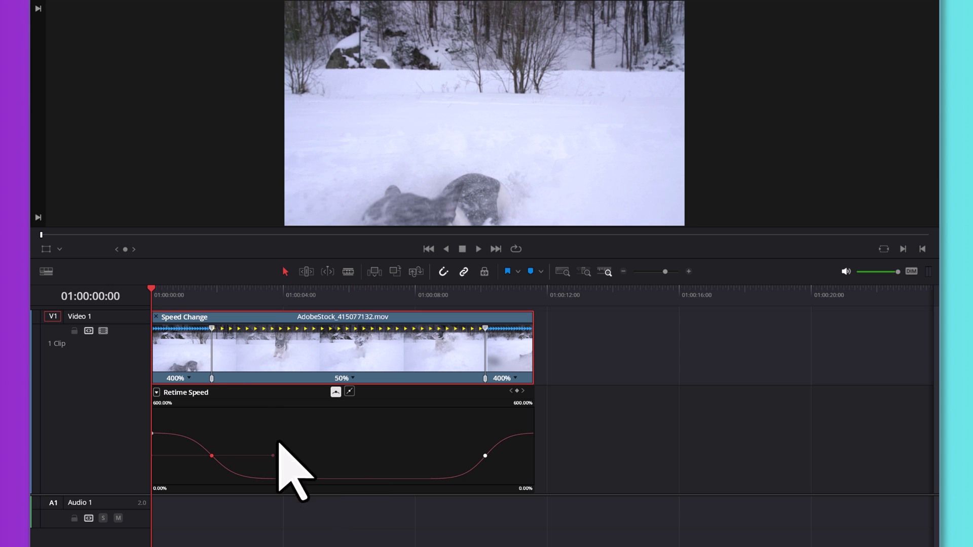
Insert a 0% freeze frame about two seconds into the dog clip's 50% section, then preview it
{"action": "left_click_drag", "start_coordinate": [152, 290], "coordinate": [243, 313]}
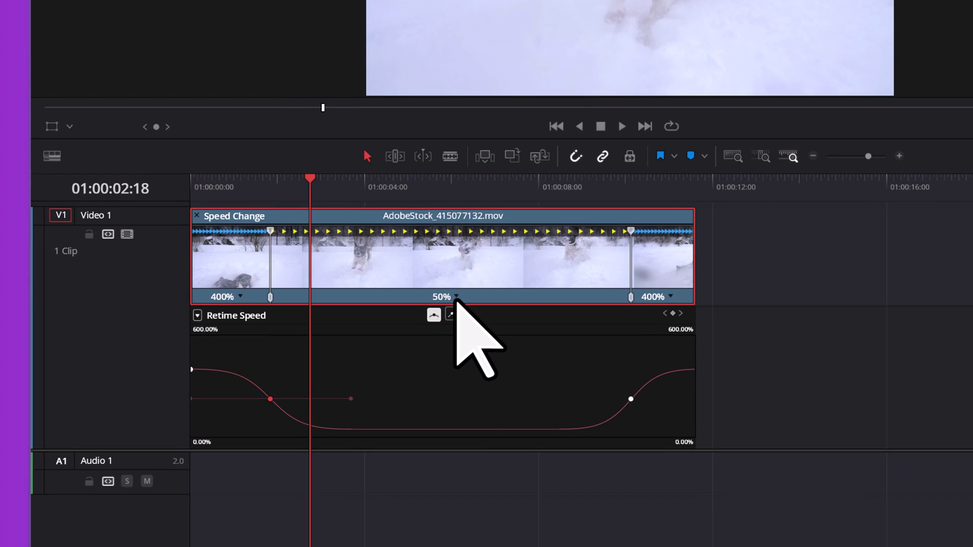
{"action": "left_click", "coordinate": [352, 379]}
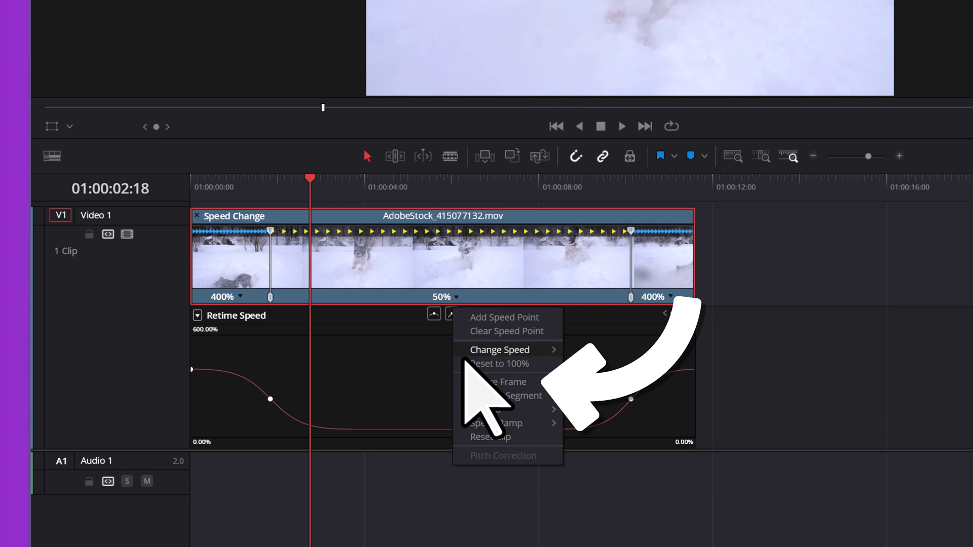
{"action": "left_click", "coordinate": [476, 382]}
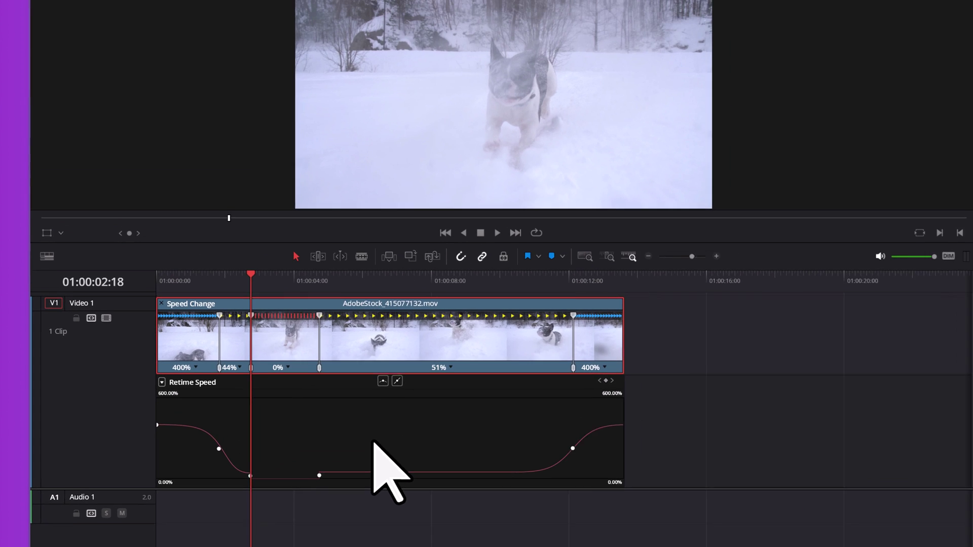
{"action": "left_click_drag", "start_coordinate": [237, 291], "coordinate": [218, 293]}
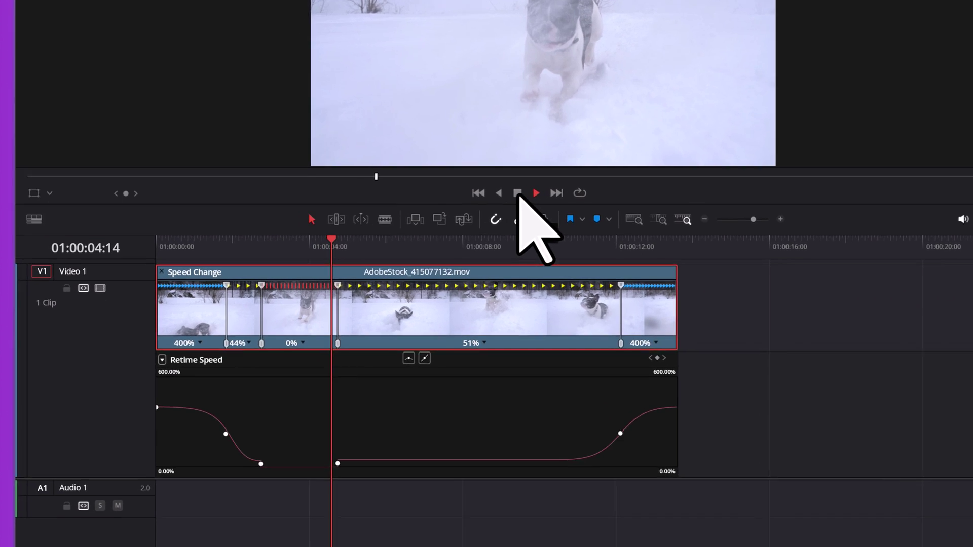
{"action": "left_click", "coordinate": [477, 250]}
Lengthen the 0% freeze section, then clear the two speed points around the slow sections
{"action": "key", "text": "Home"}
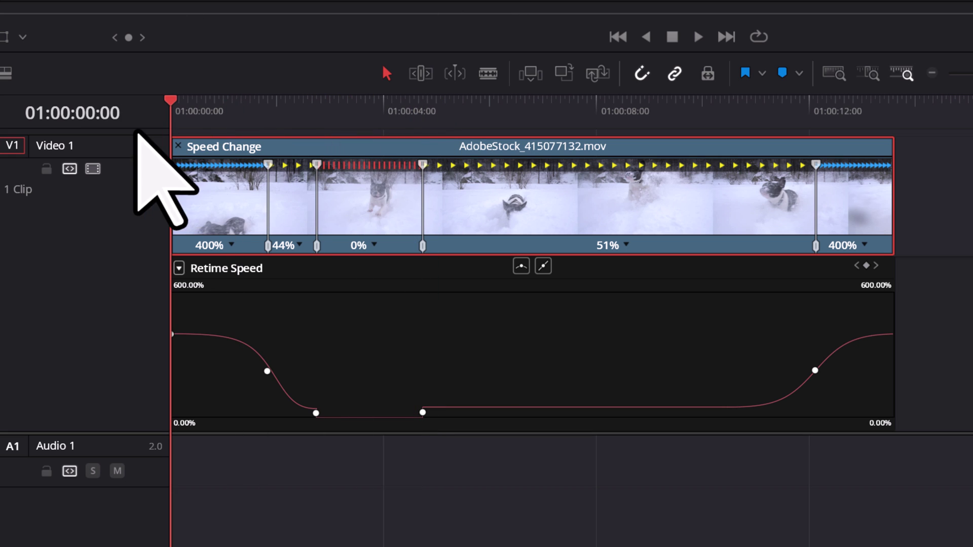
{"action": "left_click_drag", "start_coordinate": [417, 166], "coordinate": [452, 181]}
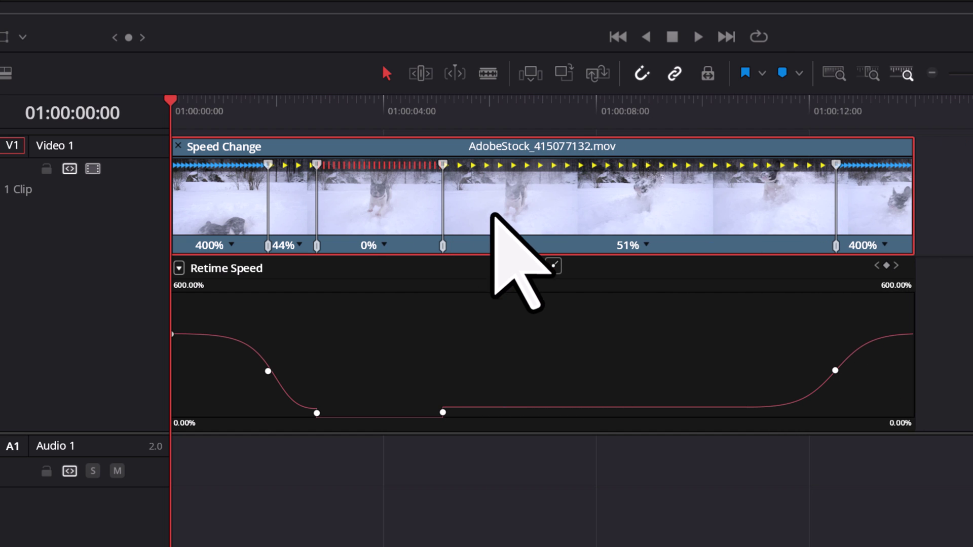
{"action": "left_click", "coordinate": [647, 245]}
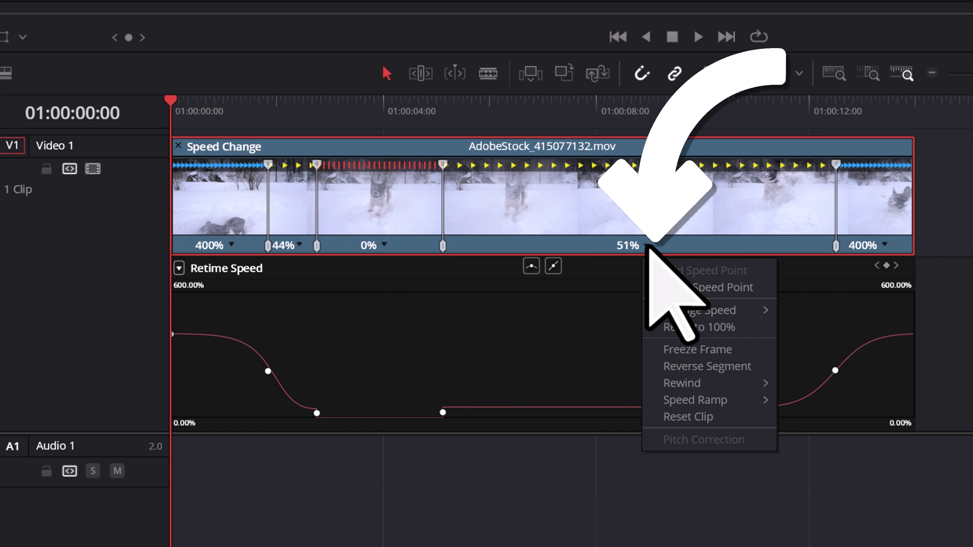
{"action": "left_click", "coordinate": [659, 288]}
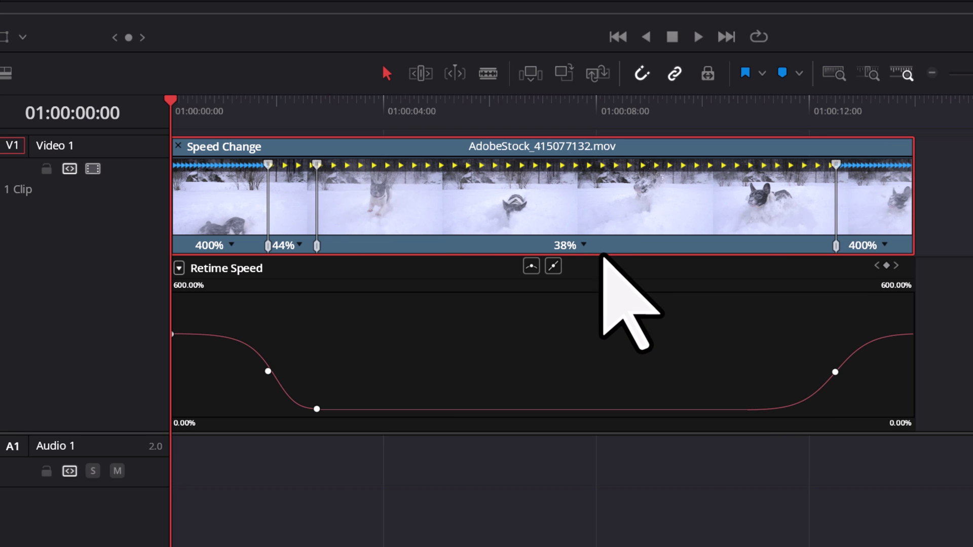
{"action": "left_click", "coordinate": [584, 245]}
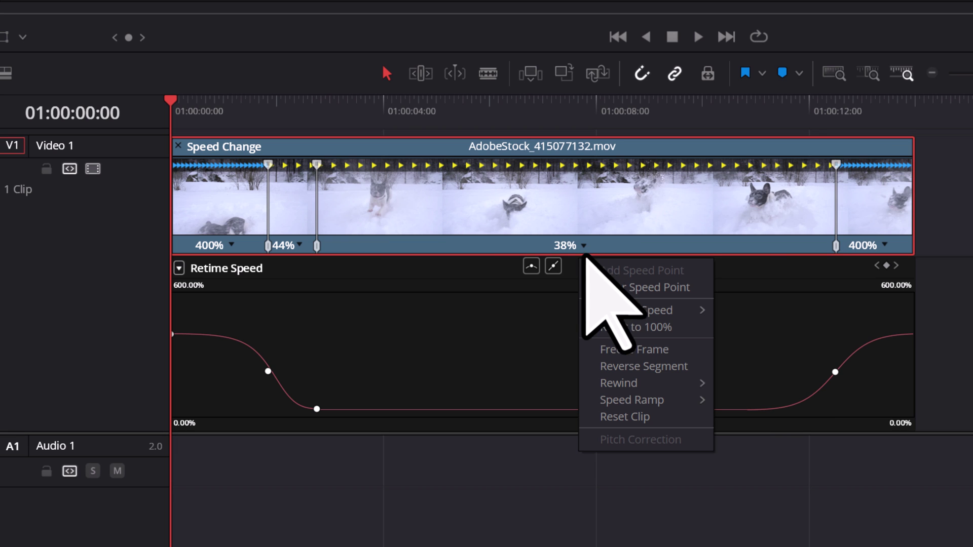
{"action": "left_click", "coordinate": [595, 287]}
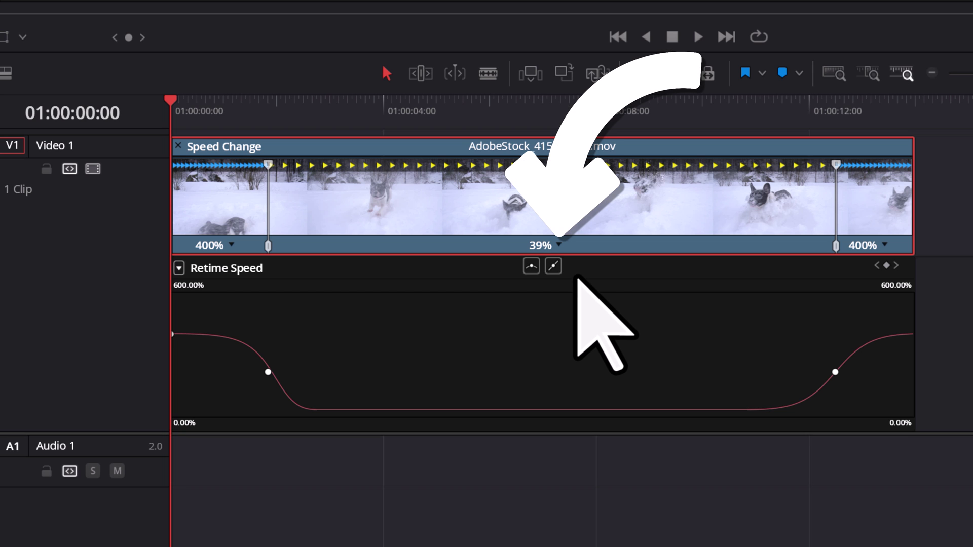
Reset the middle section to 100% and reset the whole dog clip to normal speed
{"action": "left_click", "coordinate": [558, 246]}
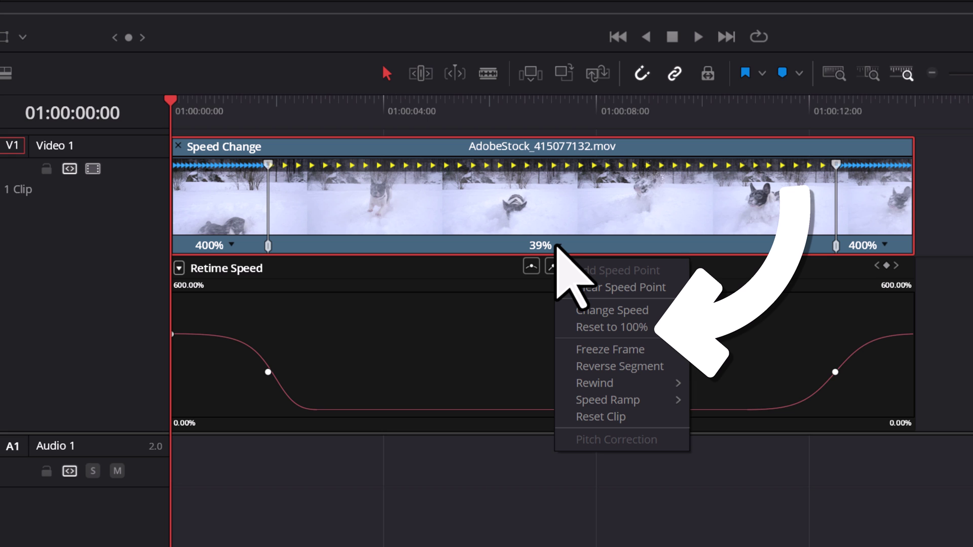
{"action": "left_click", "coordinate": [567, 327]}
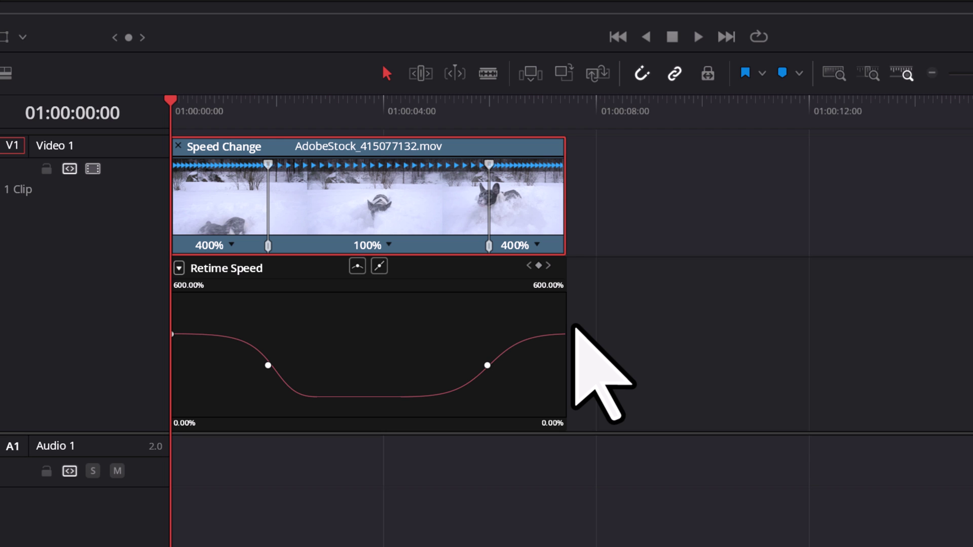
{"action": "left_click", "coordinate": [388, 245]}
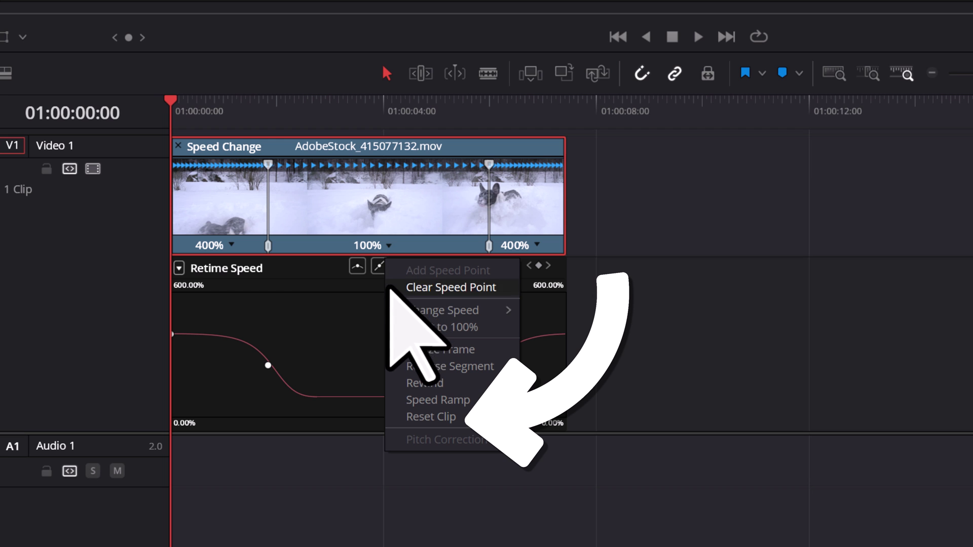
{"action": "left_click", "coordinate": [397, 416]}
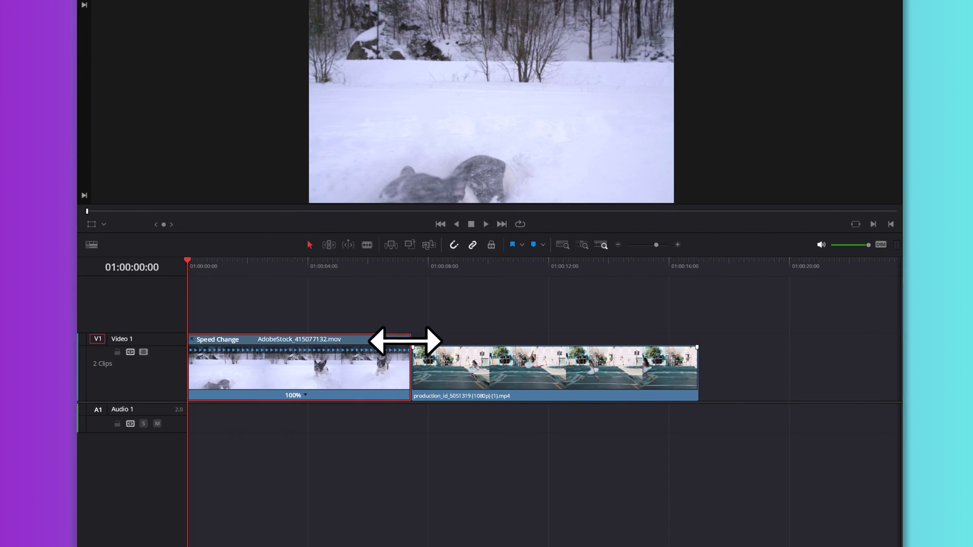
Stretch the dog clip to 54%, then extend it in Trim Edit Mode to 68%
{"action": "mouse_move", "coordinate": [410, 342]}
{"action": "left_mouse_down"}
{"action": "mouse_move", "coordinate": [682, 342]}
{"action": "mouse_move", "coordinate": [412, 345]}
{"action": "left_mouse_up"}
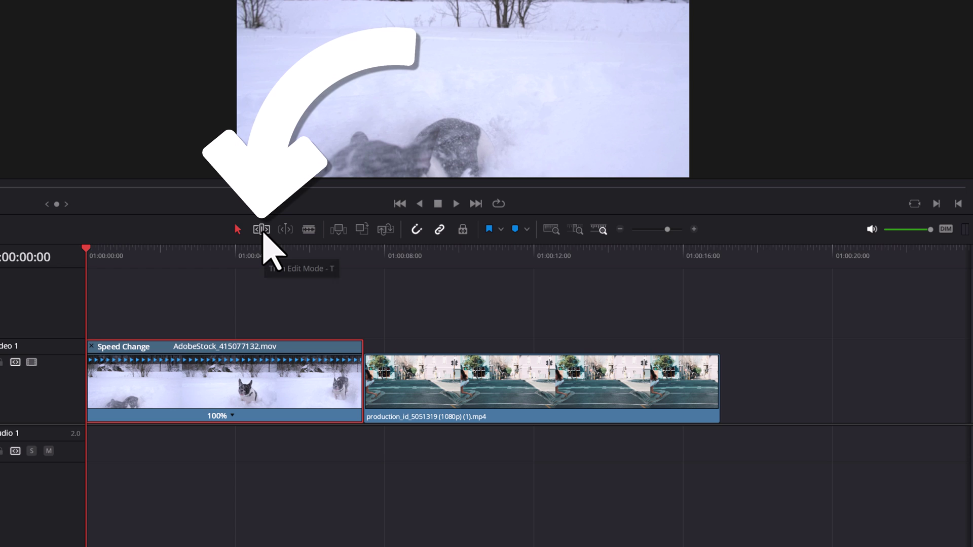
{"action": "left_click", "coordinate": [264, 233]}
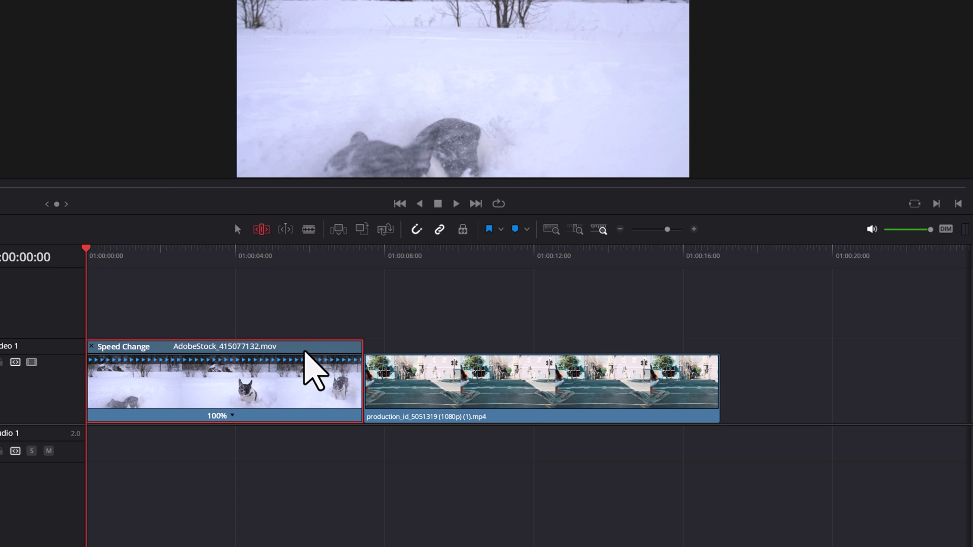
{"action": "left_click_drag", "start_coordinate": [361, 349], "coordinate": [473, 369]}
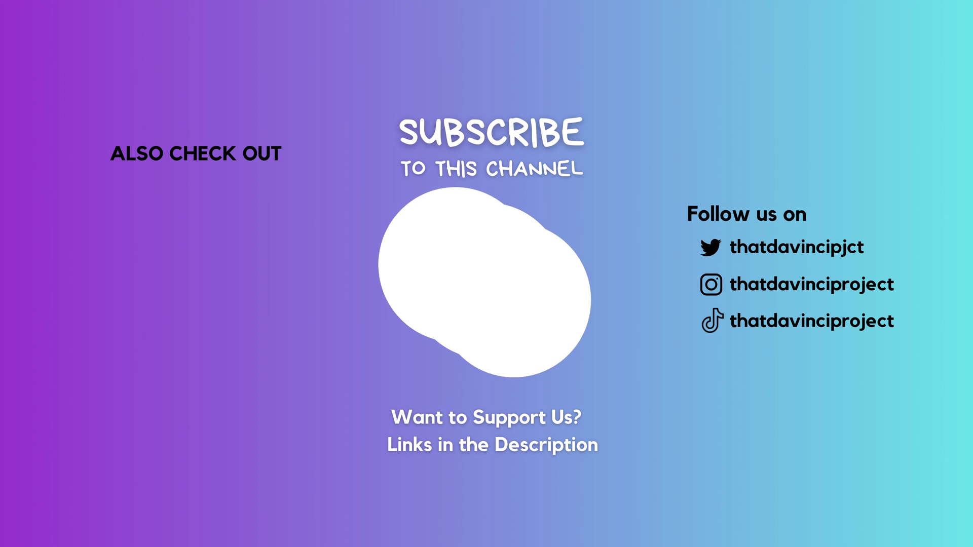